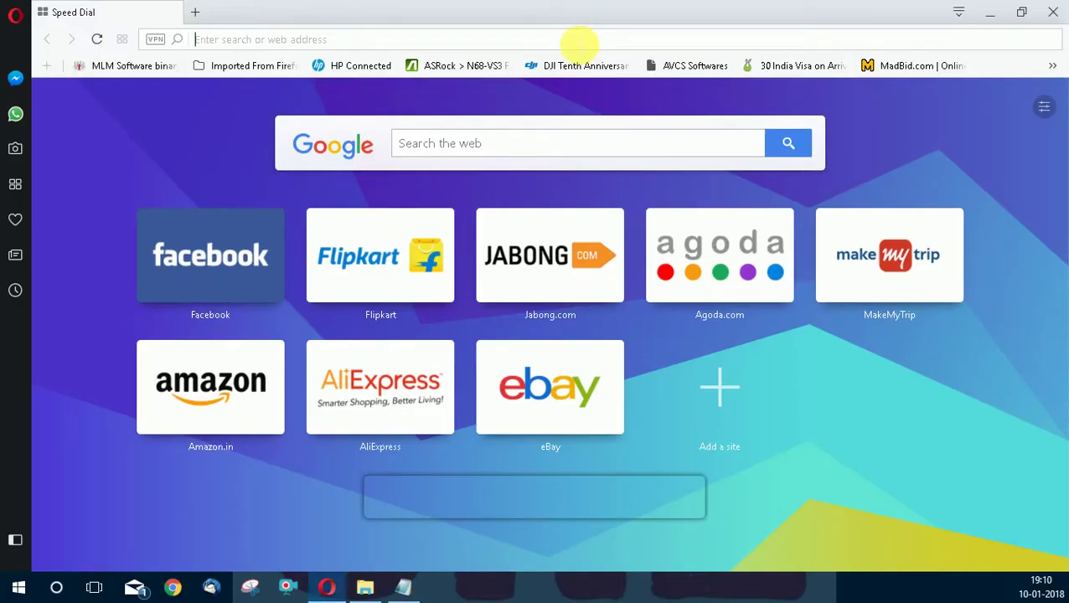
Go to miterup.com/fshare and sign in with the account username and password.
{"action": "type", "text": "https://miterup.com/fshare/"}
{"action": "key", "text": "Return"}
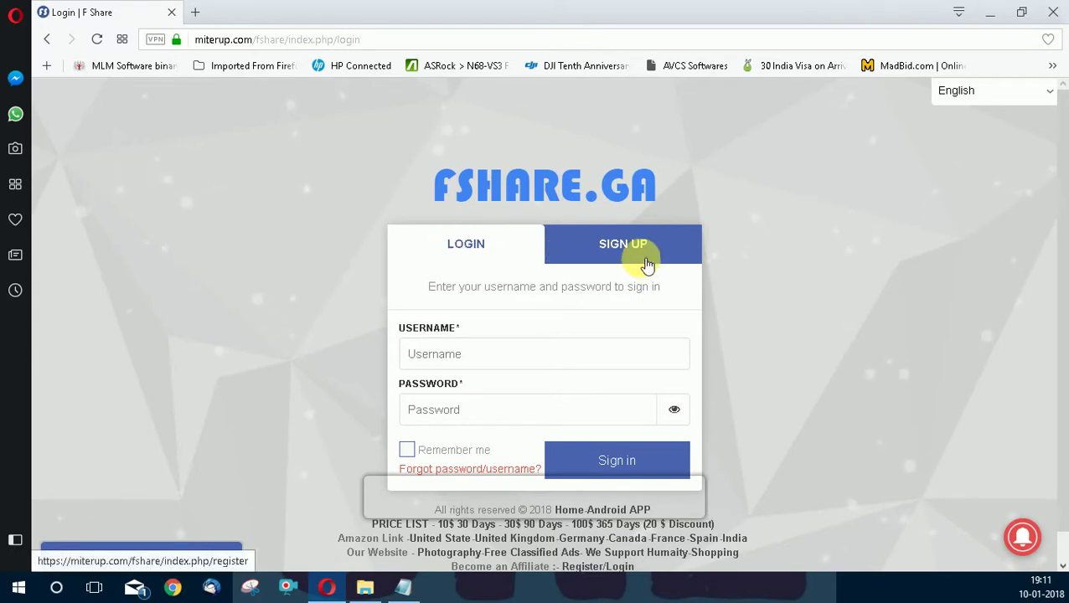
{"action": "left_click", "coordinate": [495, 355]}
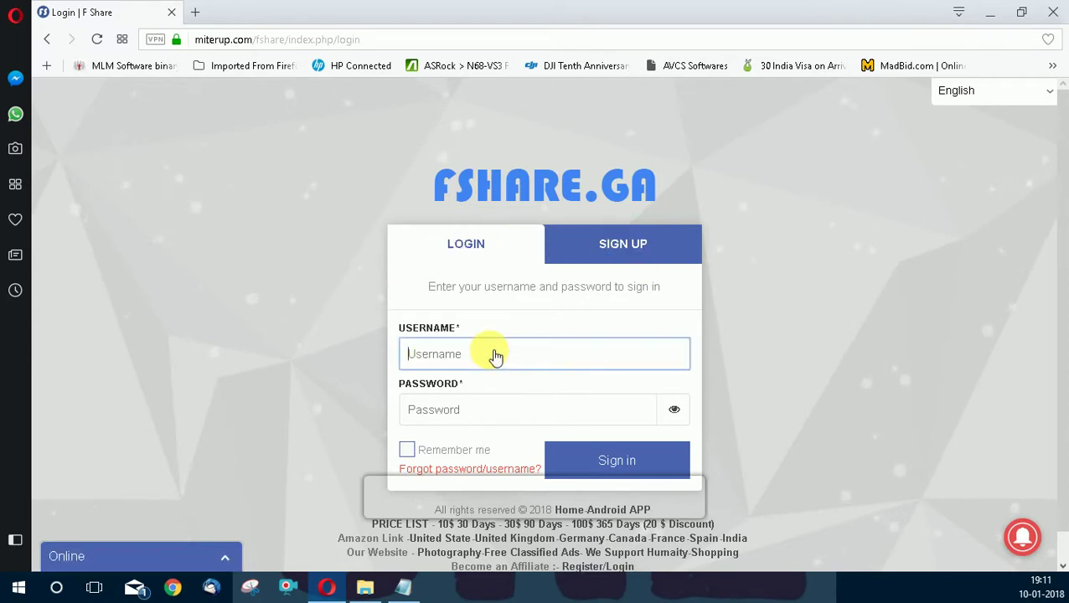
{"action": "key", "text": "Tab"}
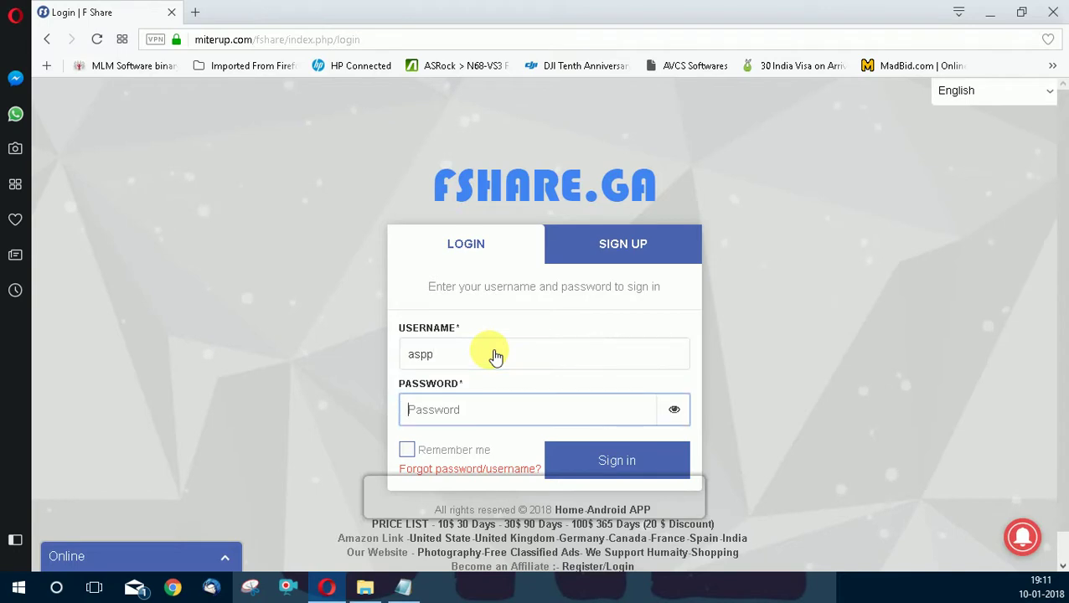
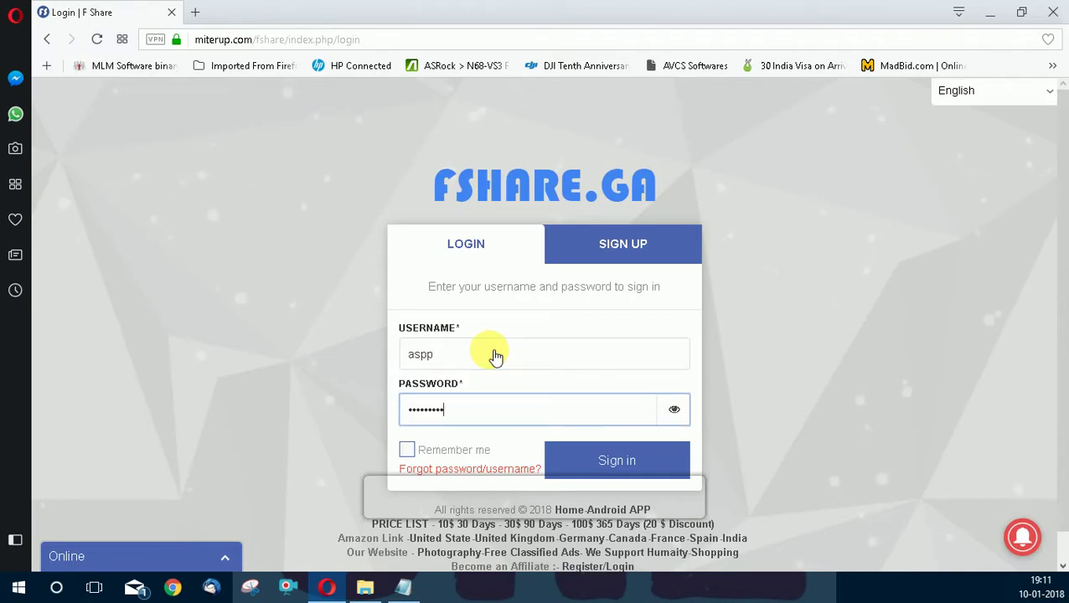
{"action": "key", "text": "Return"}
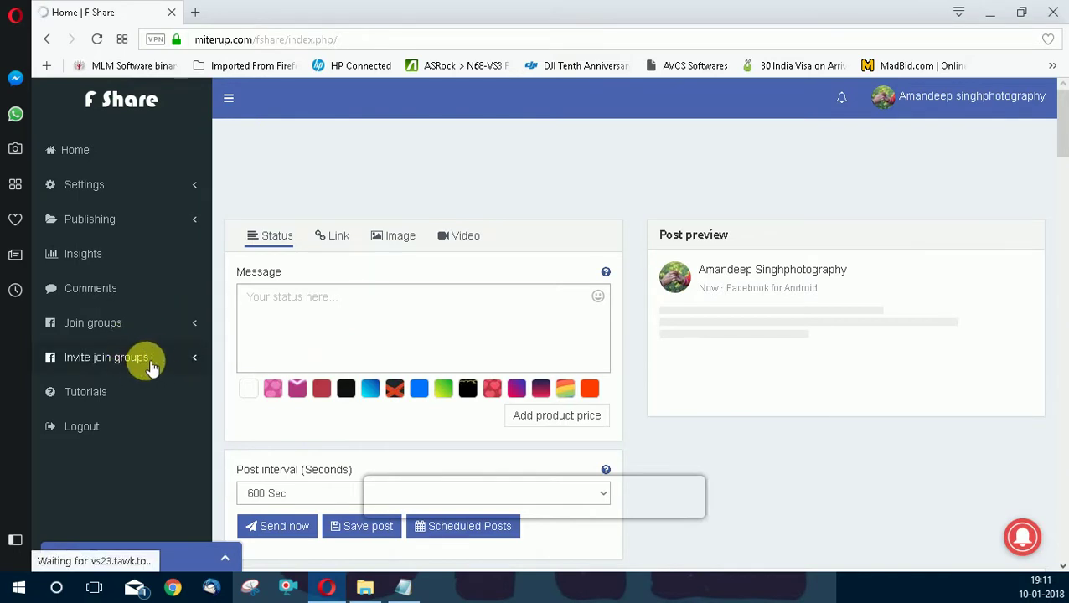
Open Invite join groups > Add new and scroll through its groups and friends lists.
{"action": "left_click", "coordinate": [194, 361]}
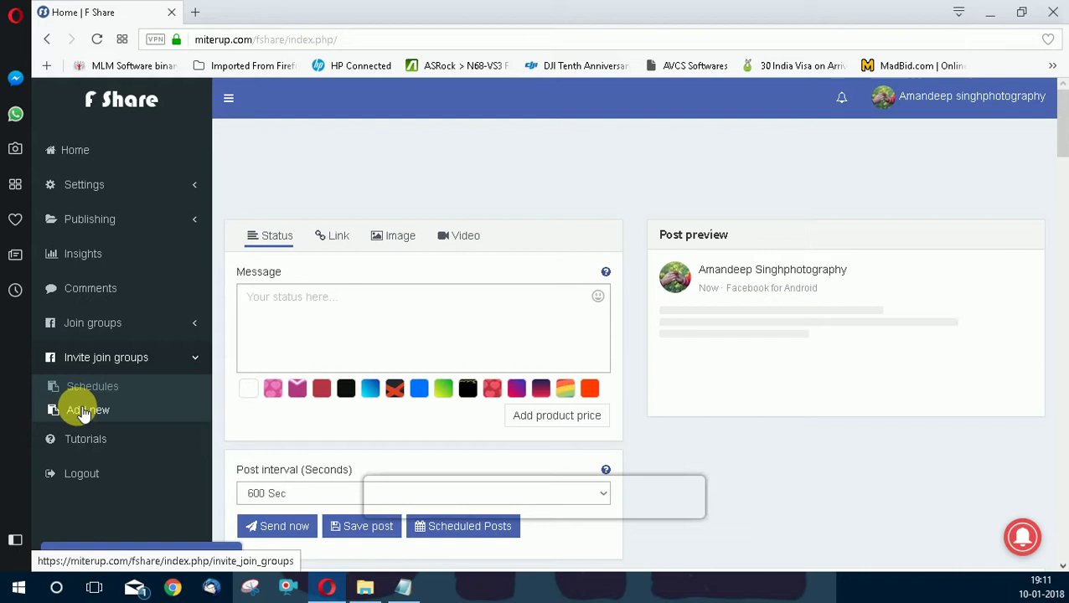
{"action": "left_click", "coordinate": [84, 411]}
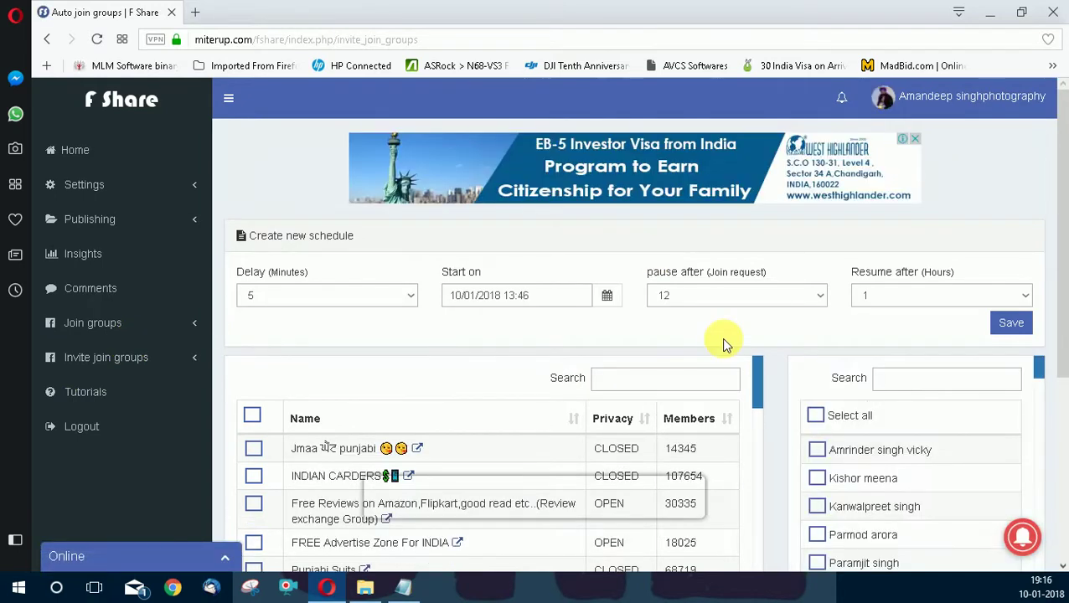
{"action": "scroll", "coordinate": [721, 337], "scroll_direction": "down", "scroll_amount": 2}
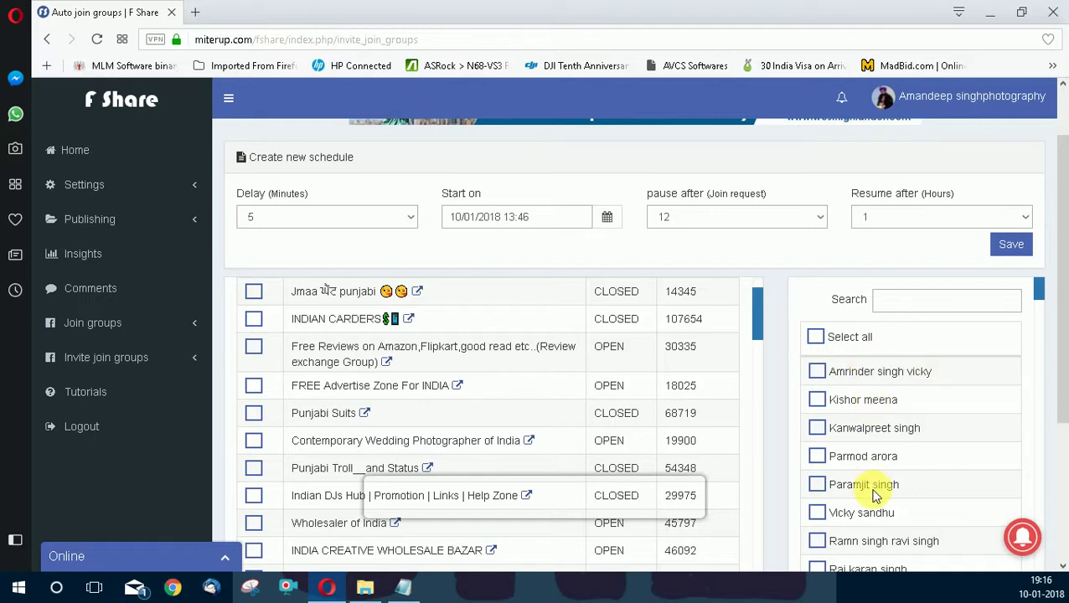
{"action": "scroll", "coordinate": [876, 496], "scroll_direction": "down", "scroll_amount": 5}
{"action": "scroll", "coordinate": [876, 496], "scroll_direction": "up", "scroll_amount": 6}
{"action": "scroll", "coordinate": [877, 488], "scroll_direction": "down", "scroll_amount": 2}
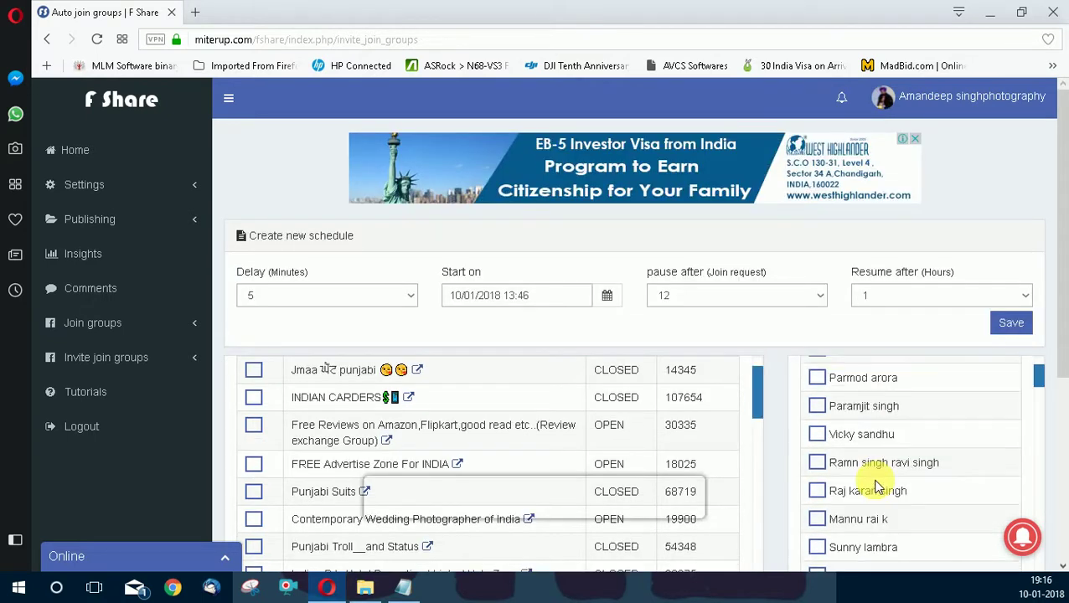
Enable Load Facebook Friends in Settings > Facebook accounts and save the changes.
{"action": "left_click", "coordinate": [132, 187]}
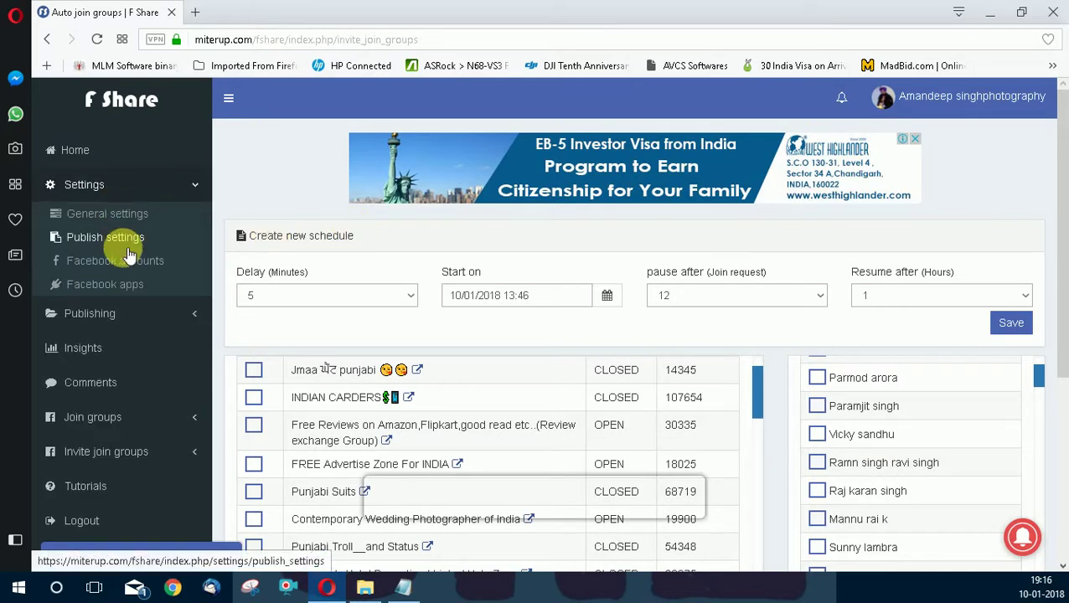
{"action": "left_click", "coordinate": [132, 263]}
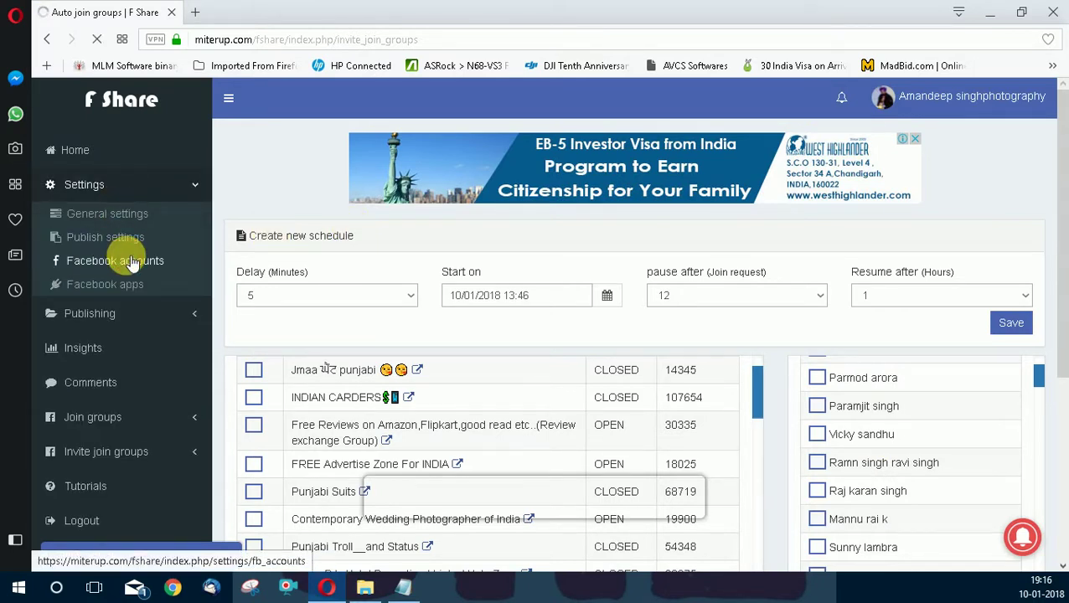
{"action": "scroll", "coordinate": [589, 242], "scroll_direction": "down", "scroll_amount": 3}
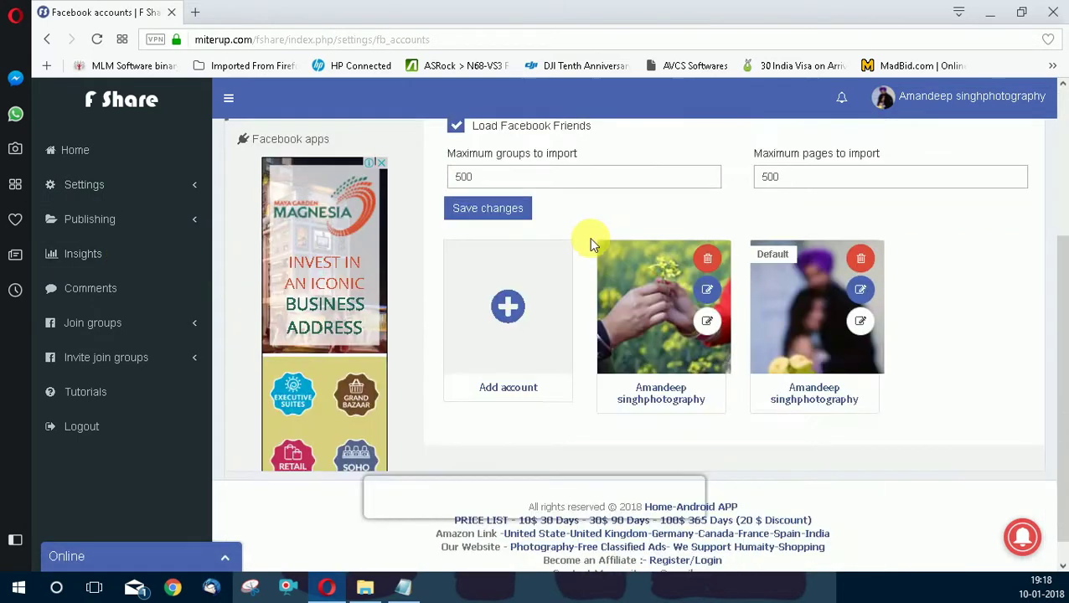
{"action": "scroll", "coordinate": [469, 239], "scroll_direction": "up", "scroll_amount": 2}
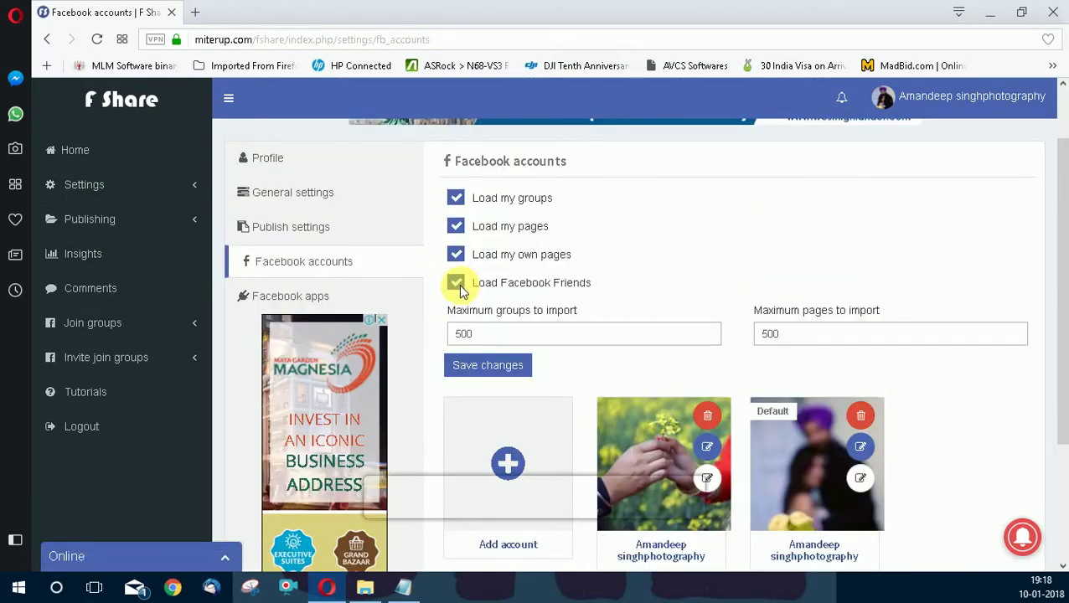
{"action": "left_click", "coordinate": [458, 285]}
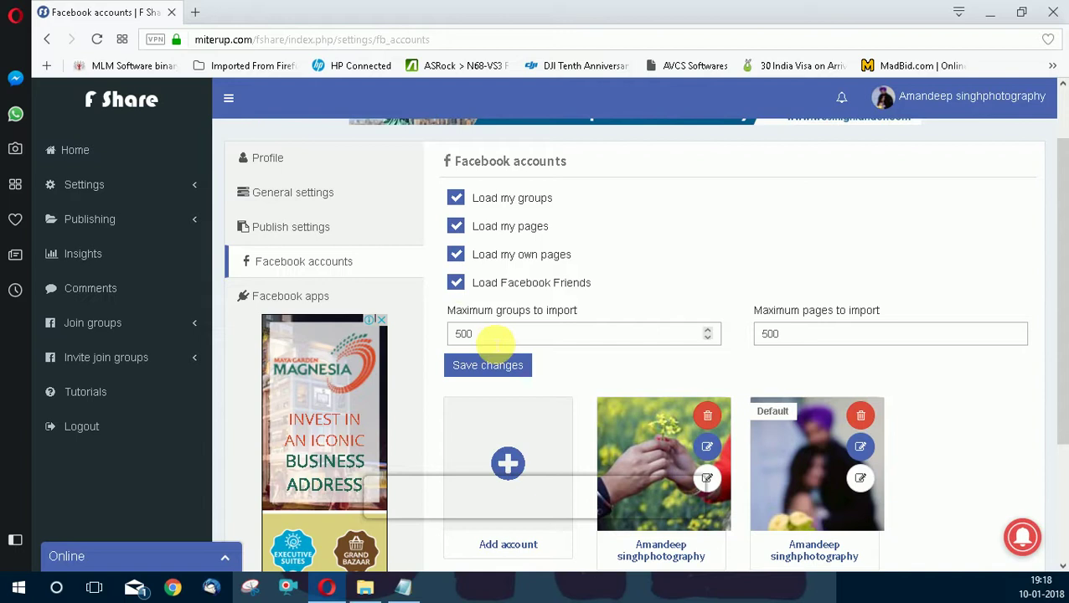
{"action": "left_click", "coordinate": [494, 369]}
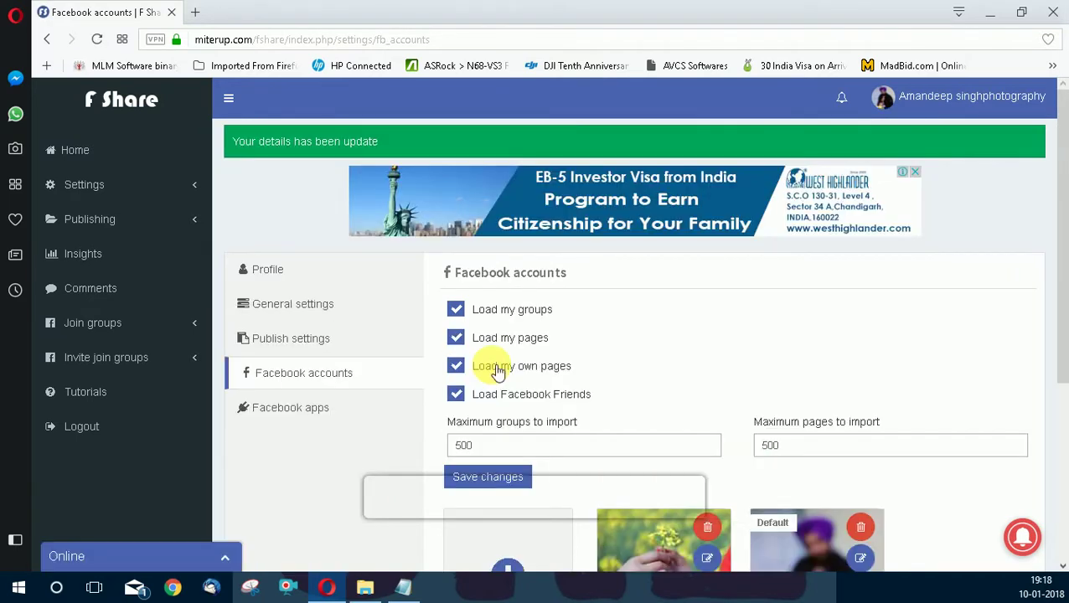
{"action": "scroll", "coordinate": [496, 370], "scroll_direction": "down", "scroll_amount": 3}
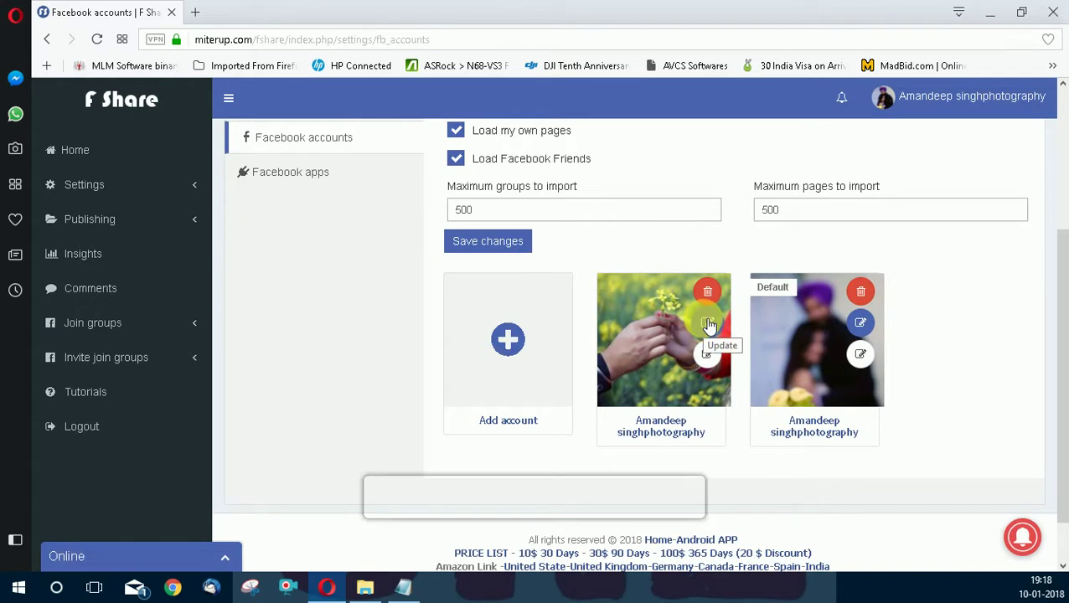
Update both linked Facebook accounts, dismissing each success confirmation, then expand Invite join groups.
{"action": "left_click", "coordinate": [708, 327]}
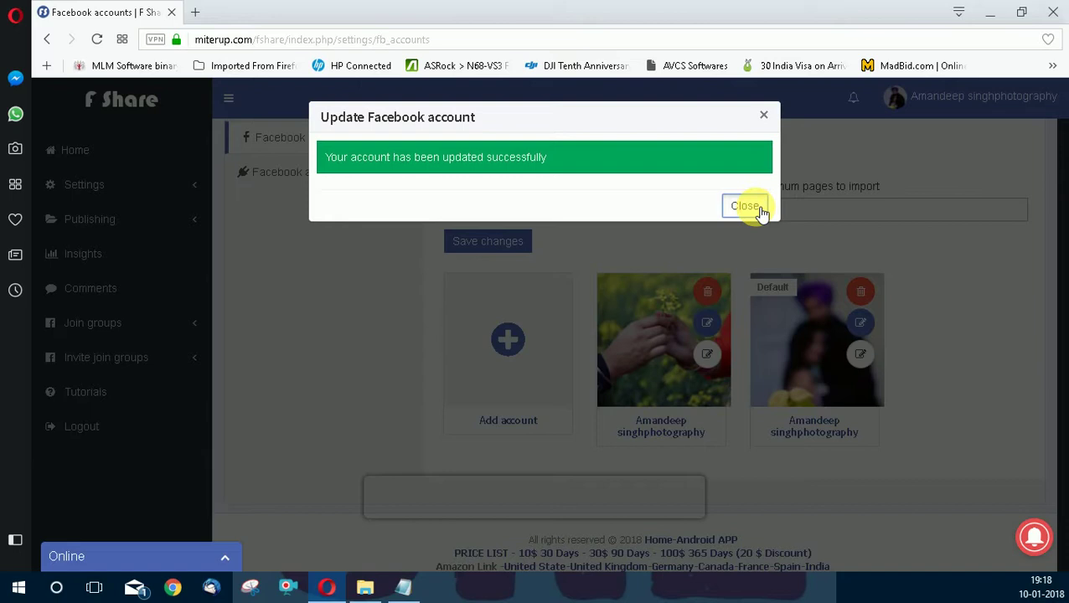
{"action": "left_click", "coordinate": [747, 209]}
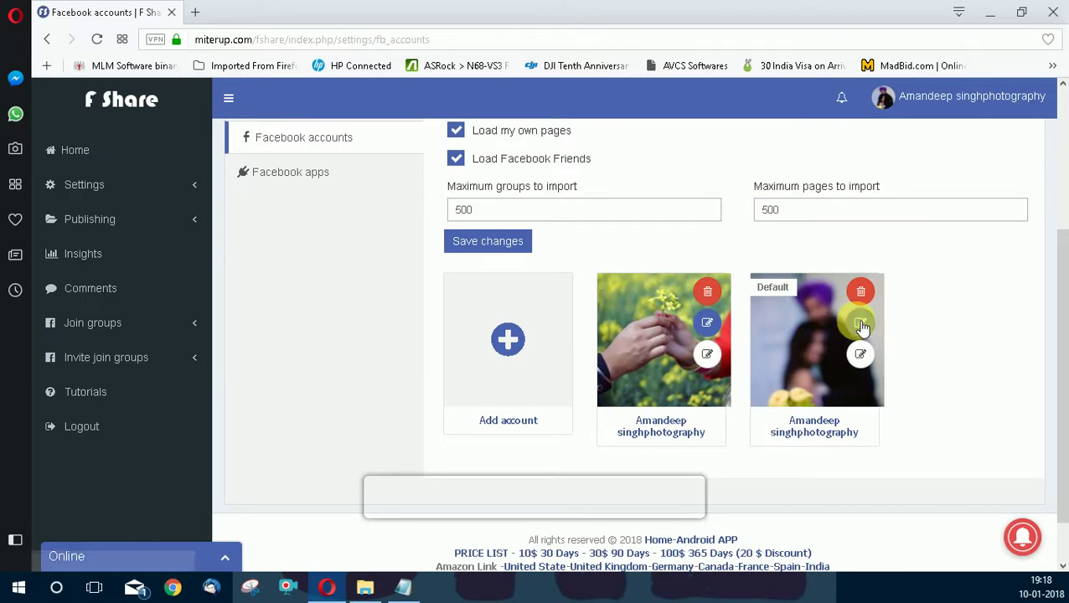
{"action": "left_click", "coordinate": [860, 323]}
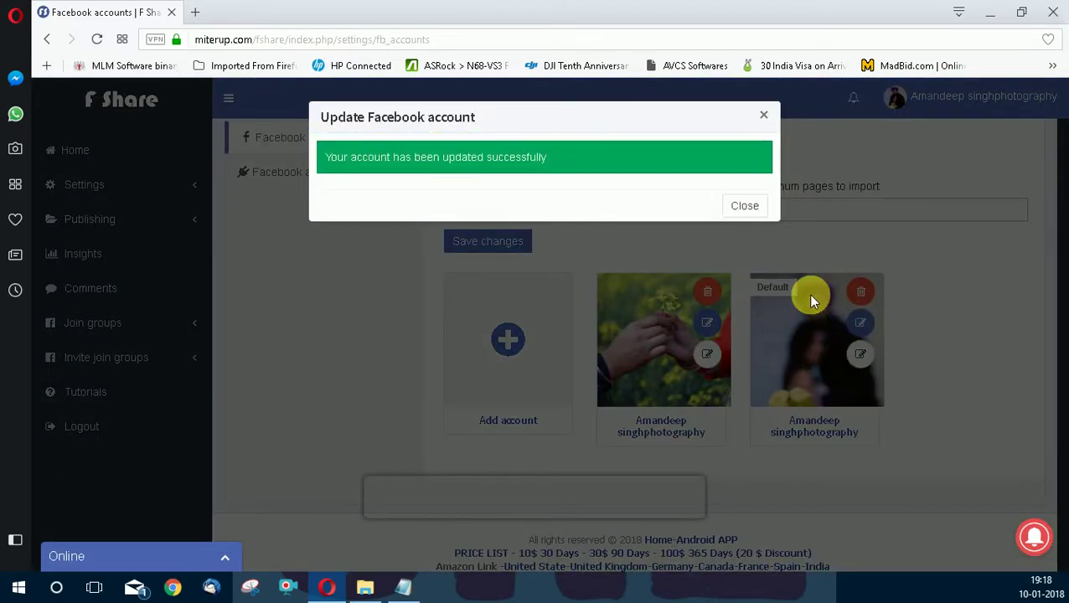
{"action": "left_click", "coordinate": [761, 207]}
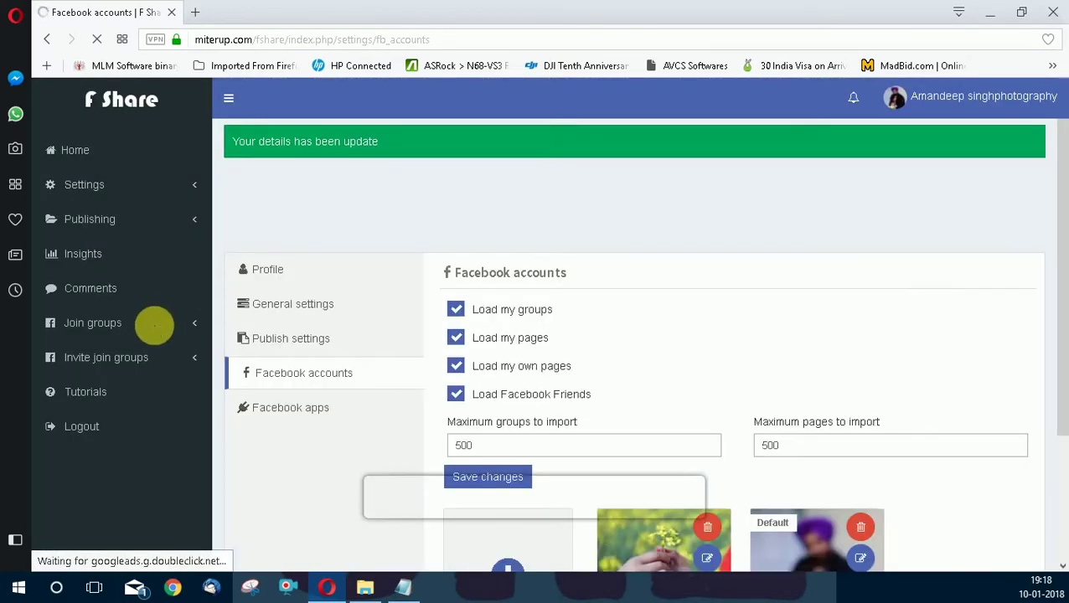
{"action": "left_click", "coordinate": [151, 358]}
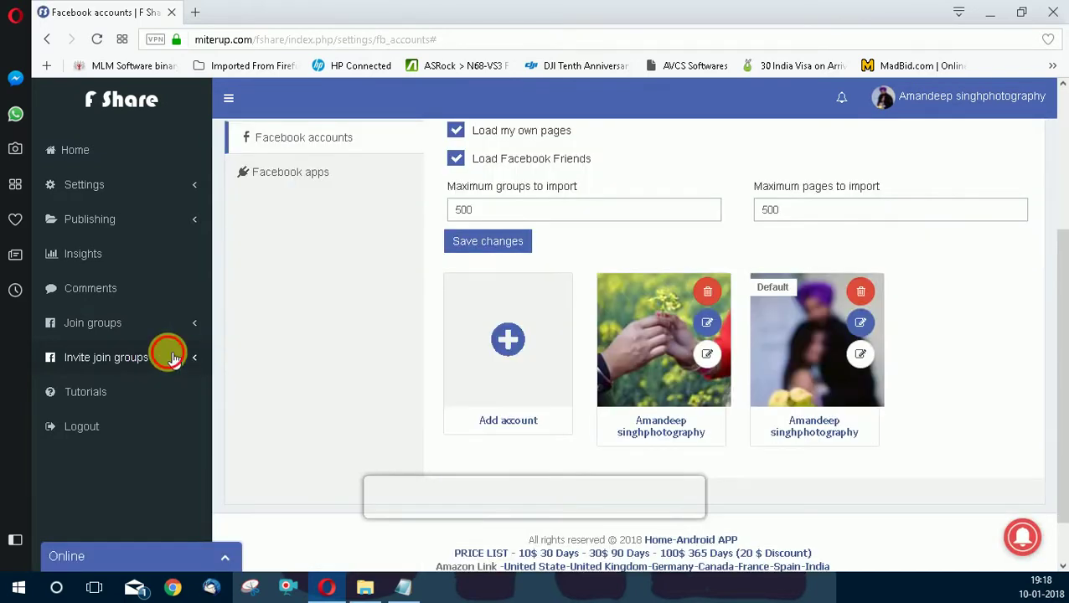
{"action": "left_click", "coordinate": [165, 359]}
Reopen the Add new invite schedule form and scroll down through the groups table.
{"action": "left_click", "coordinate": [91, 410]}
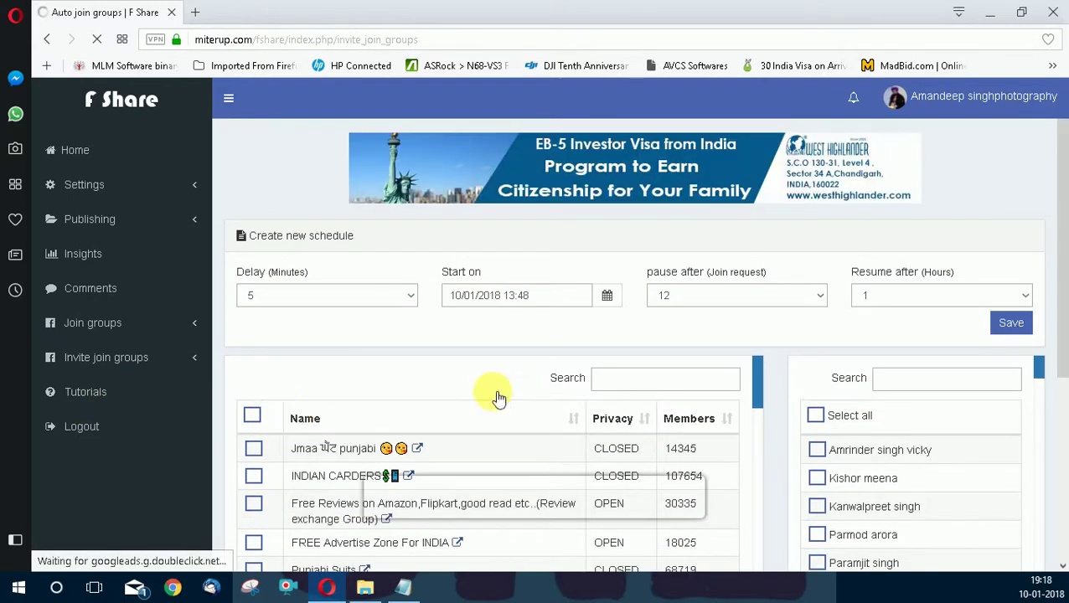
{"action": "scroll", "coordinate": [494, 391], "scroll_direction": "down", "scroll_amount": 2}
{"action": "scroll", "coordinate": [915, 479], "scroll_direction": "down", "scroll_amount": 1}
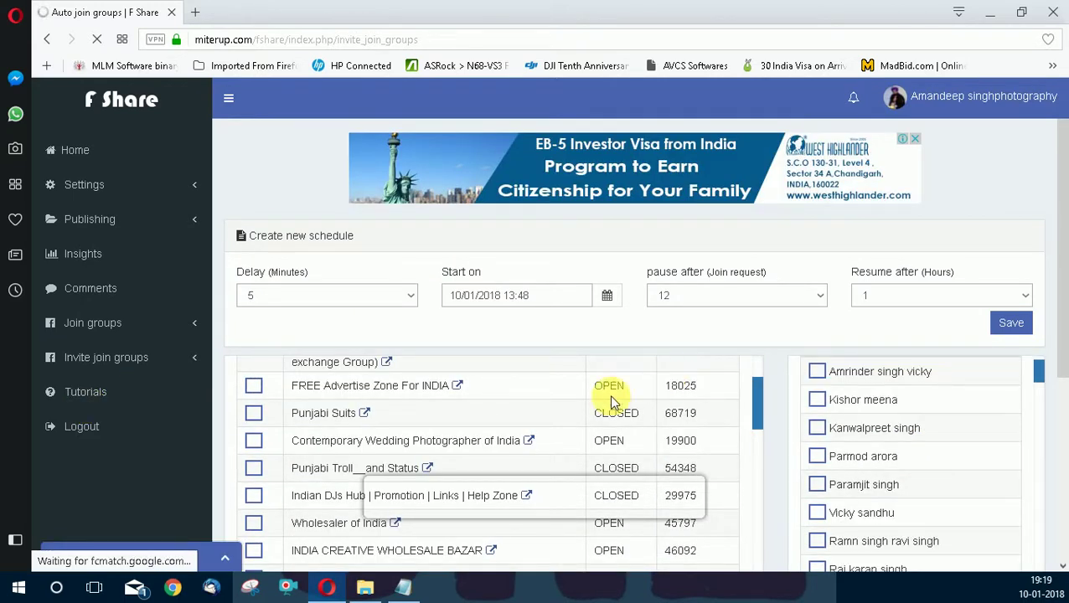
{"action": "scroll", "coordinate": [549, 406], "scroll_direction": "down", "scroll_amount": 2}
{"action": "scroll", "coordinate": [549, 406], "scroll_direction": "down", "scroll_amount": 1}
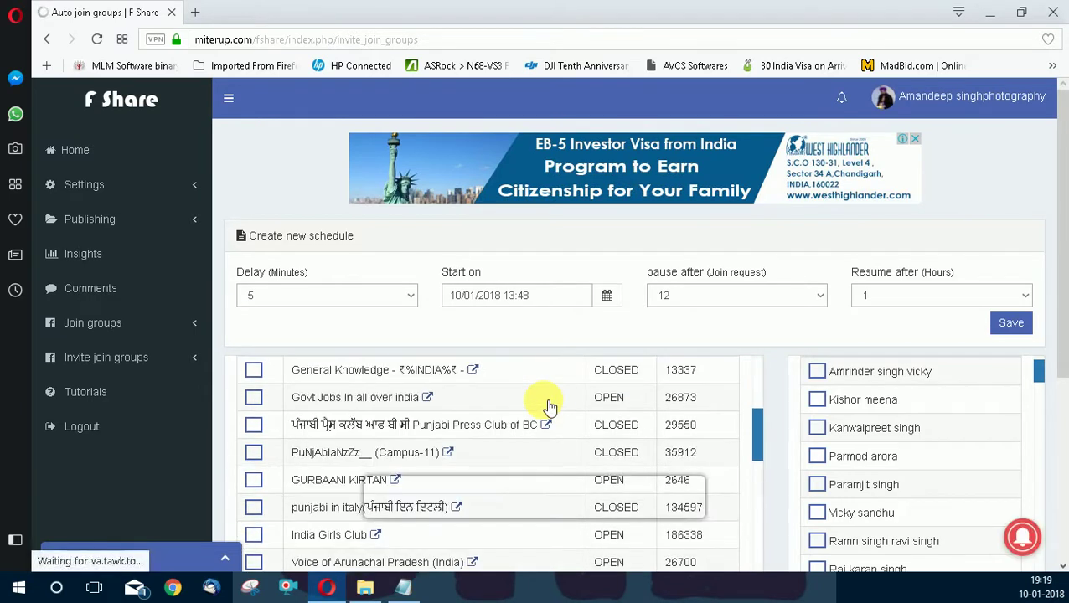
{"action": "scroll", "coordinate": [548, 407], "scroll_direction": "down", "scroll_amount": 2}
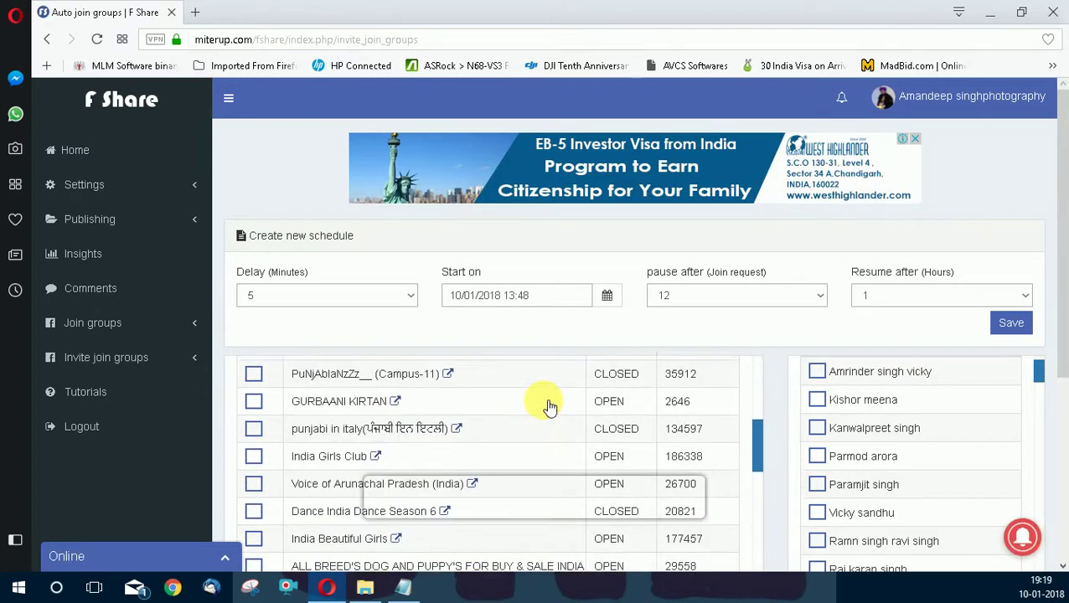
Search the groups for 'aman' and select the photography group.
{"action": "scroll", "coordinate": [545, 406], "scroll_direction": "up", "scroll_amount": 8}
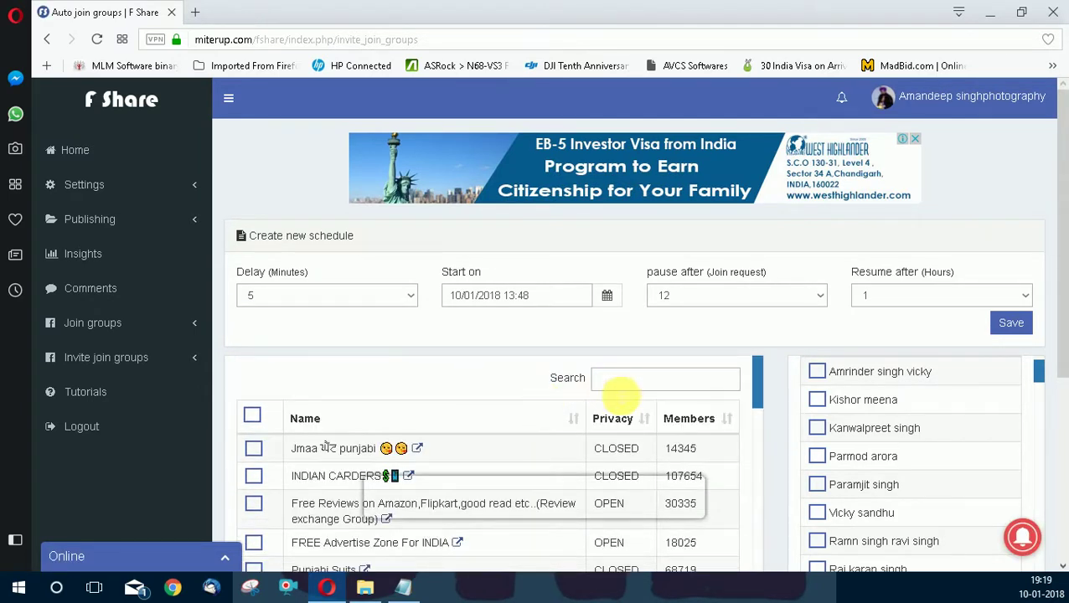
{"action": "left_click", "coordinate": [630, 378]}
{"action": "type", "text": "amandeep"}
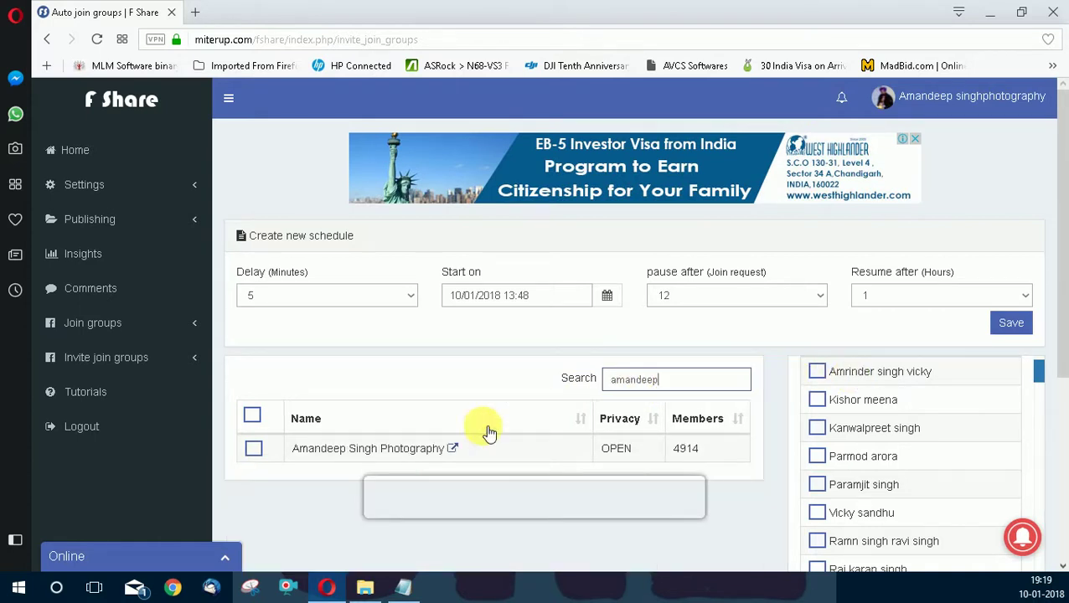
{"action": "left_click", "coordinate": [254, 449]}
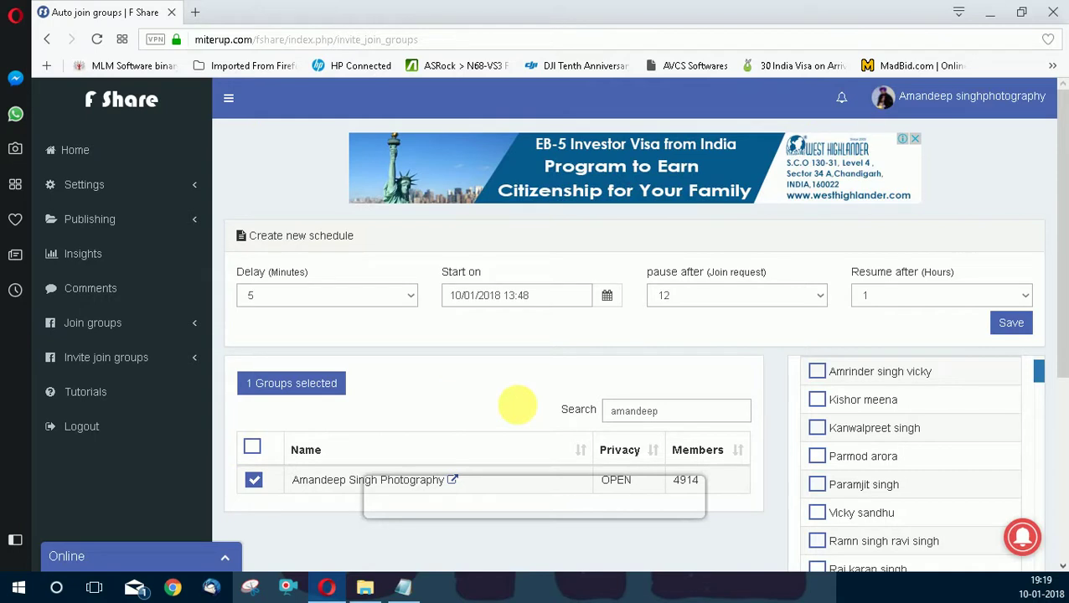
{"action": "scroll", "coordinate": [518, 405], "scroll_direction": "down", "scroll_amount": 2}
{"action": "scroll", "coordinate": [844, 283], "scroll_direction": "up", "scroll_amount": 1}
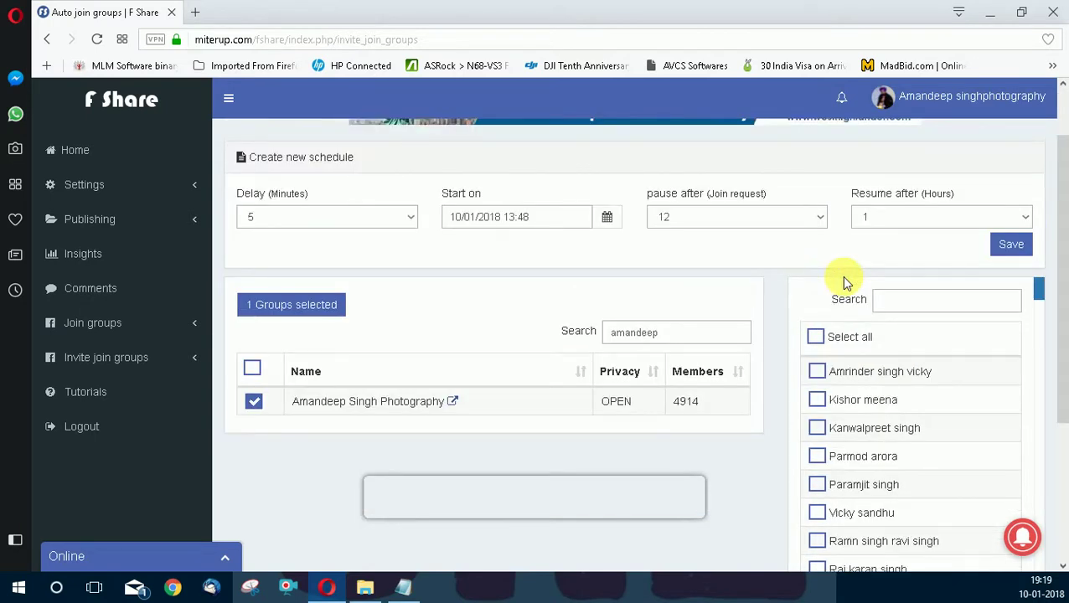
Toggle Select all on and off, then tick the first six friends to invite.
{"action": "left_click", "coordinate": [817, 337]}
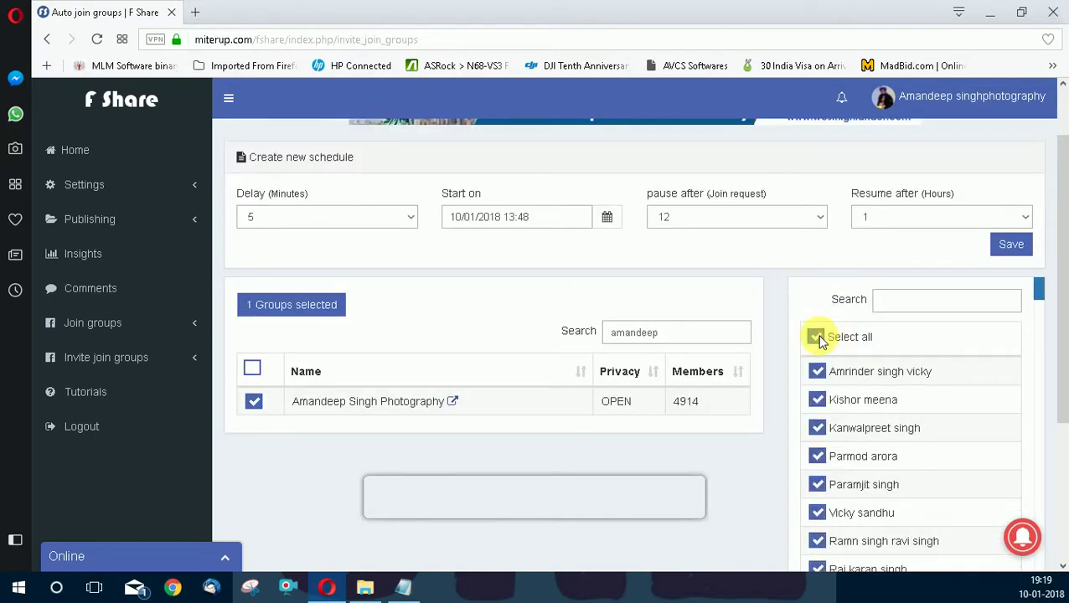
{"action": "left_click", "coordinate": [817, 337]}
{"action": "left_click", "coordinate": [817, 371]}
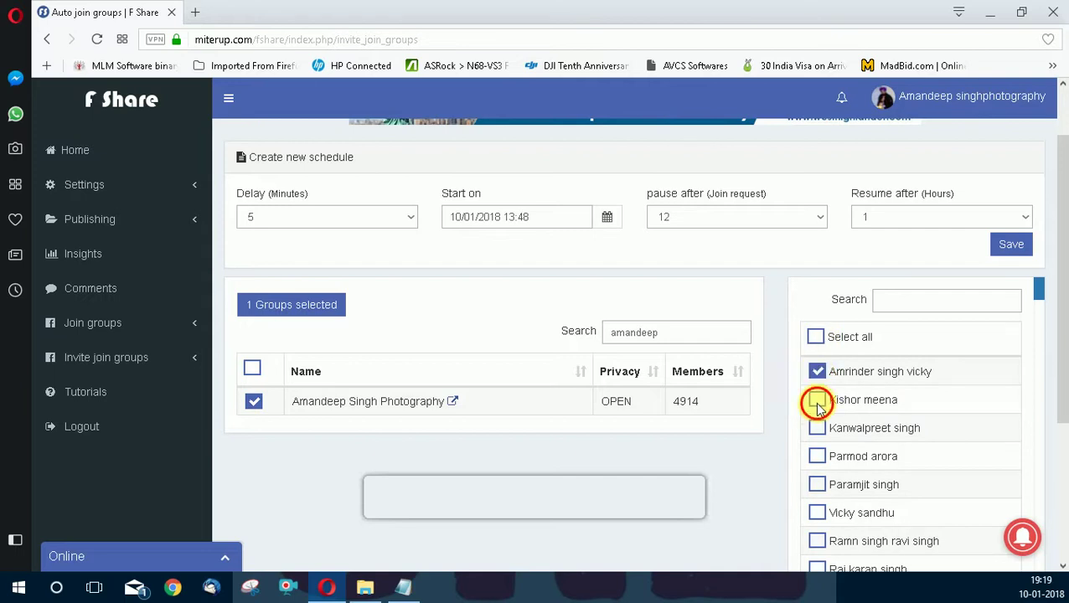
{"action": "left_click", "coordinate": [817, 399]}
{"action": "left_click", "coordinate": [818, 429]}
{"action": "left_click", "coordinate": [817, 460]}
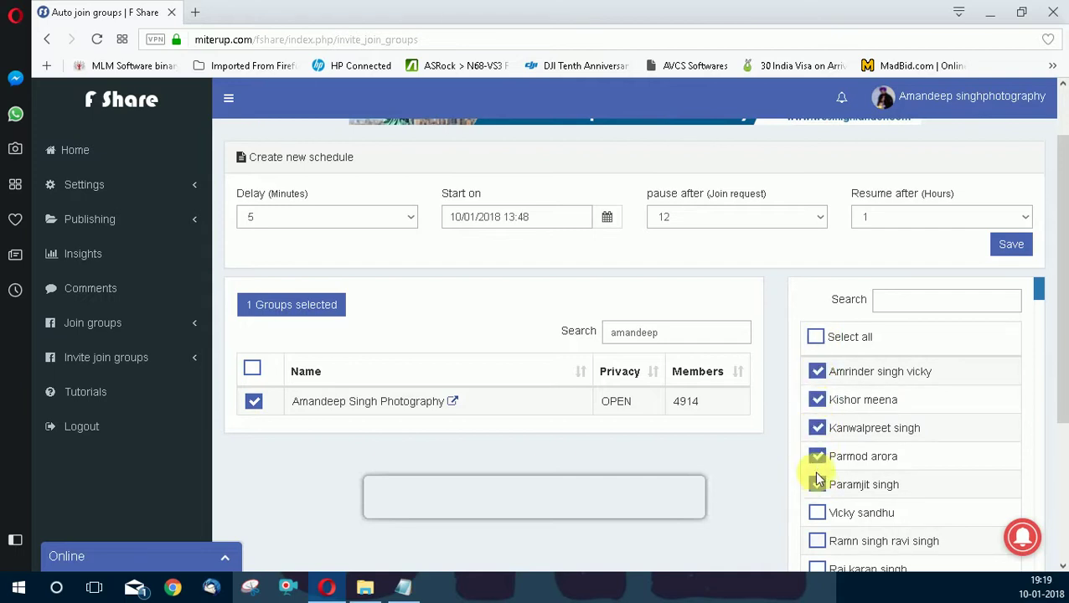
{"action": "left_click", "coordinate": [817, 484]}
{"action": "left_click", "coordinate": [818, 513]}
Scroll further down the friends list and tick eight more friends to invite.
{"action": "scroll", "coordinate": [835, 484], "scroll_direction": "down", "scroll_amount": 1}
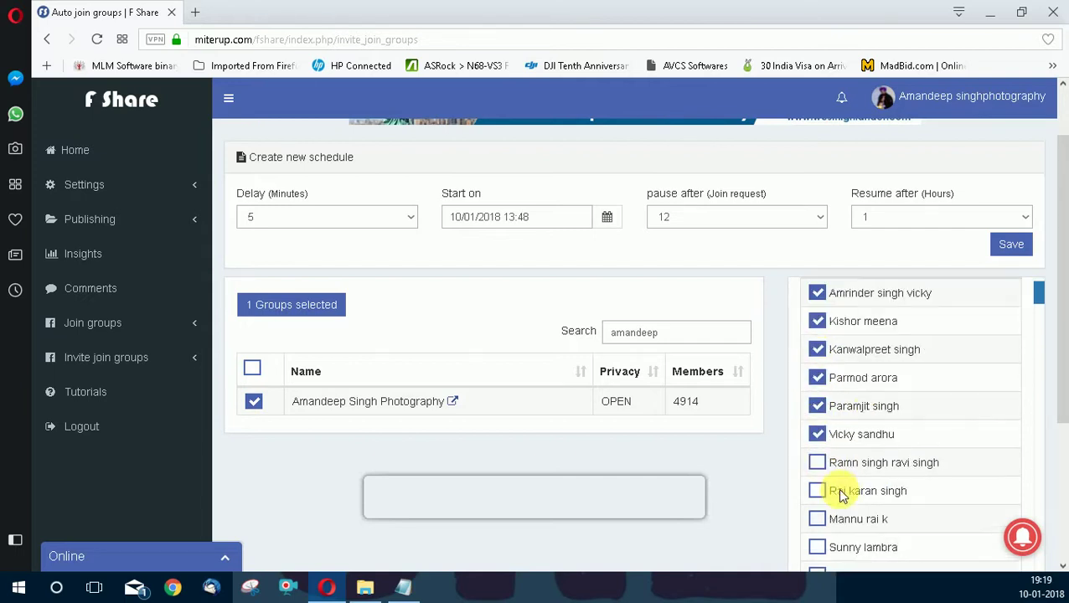
{"action": "left_click", "coordinate": [817, 463]}
{"action": "left_click", "coordinate": [817, 491]}
{"action": "left_click", "coordinate": [817, 519]}
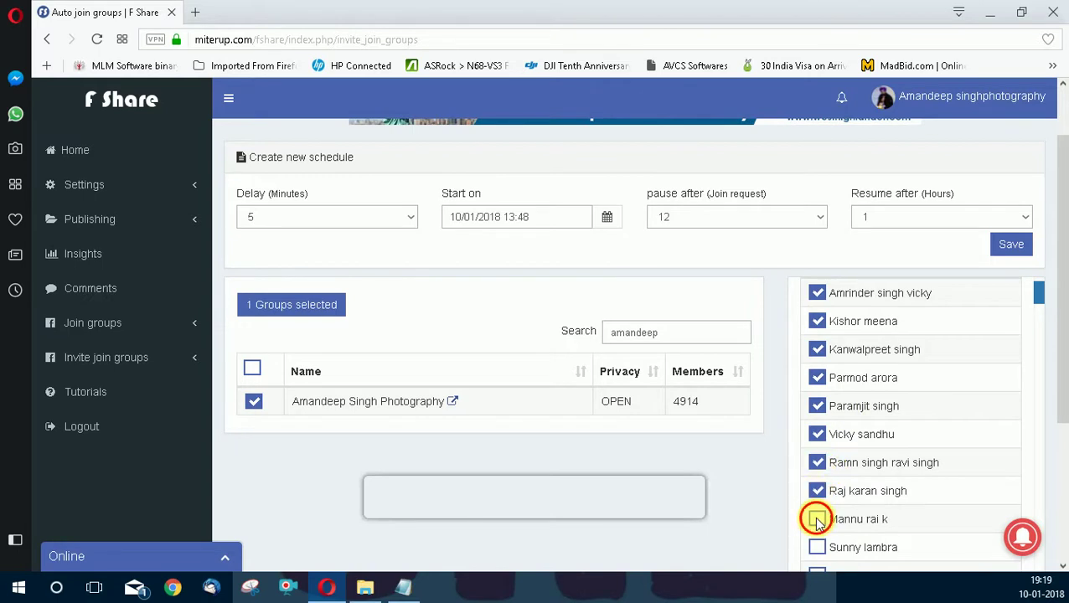
{"action": "scroll", "coordinate": [830, 486], "scroll_direction": "down", "scroll_amount": 2}
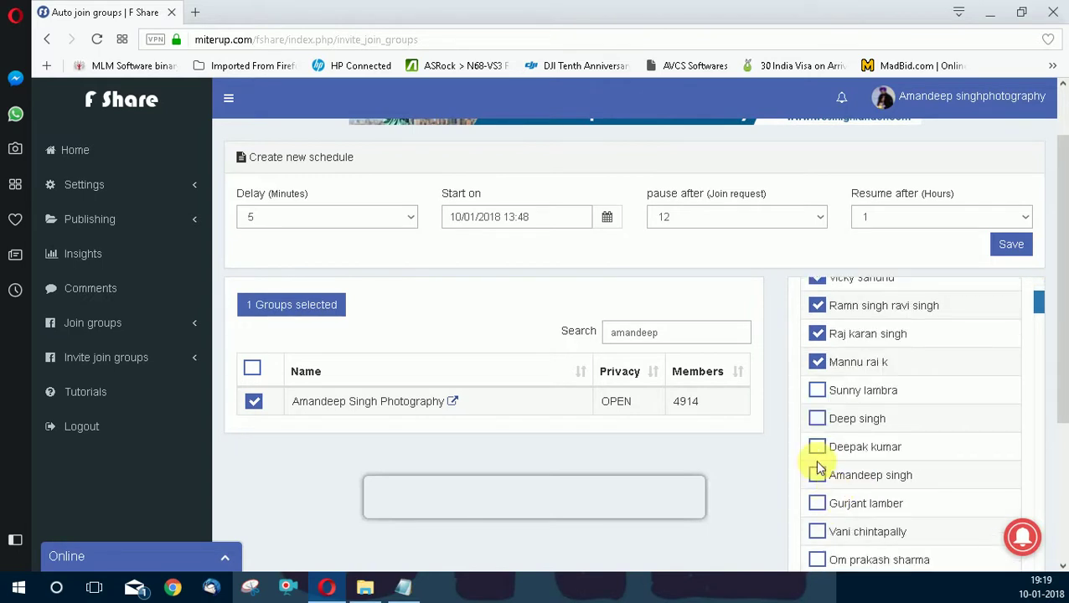
{"action": "left_click", "coordinate": [818, 390]}
{"action": "left_click", "coordinate": [818, 449]}
{"action": "left_click", "coordinate": [818, 476]}
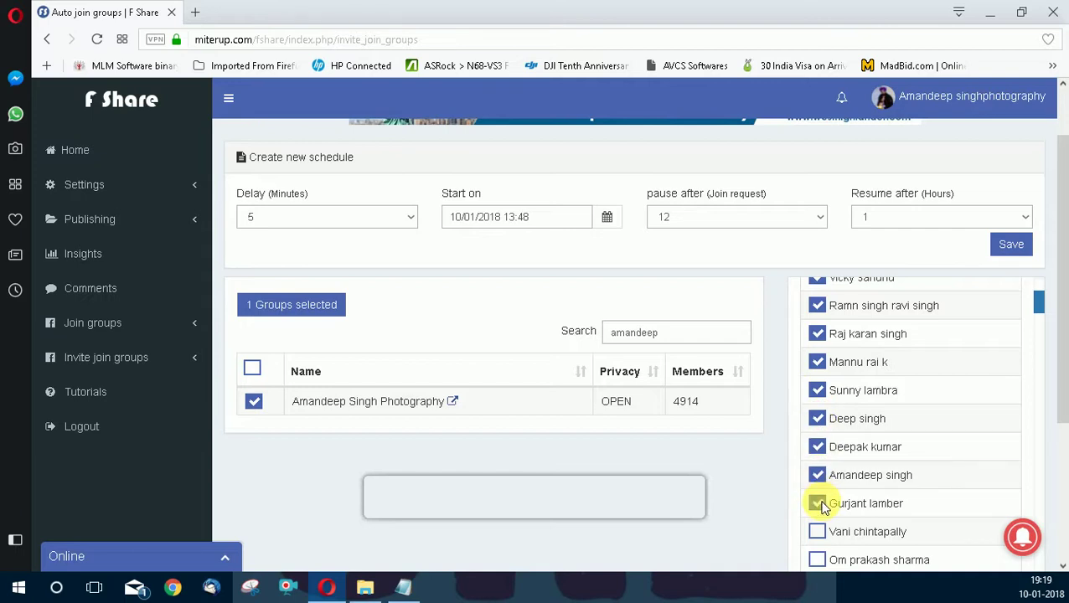
{"action": "scroll", "coordinate": [822, 507], "scroll_direction": "down", "scroll_amount": 1}
{"action": "left_click", "coordinate": [818, 453]}
{"action": "left_click", "coordinate": [819, 482]}
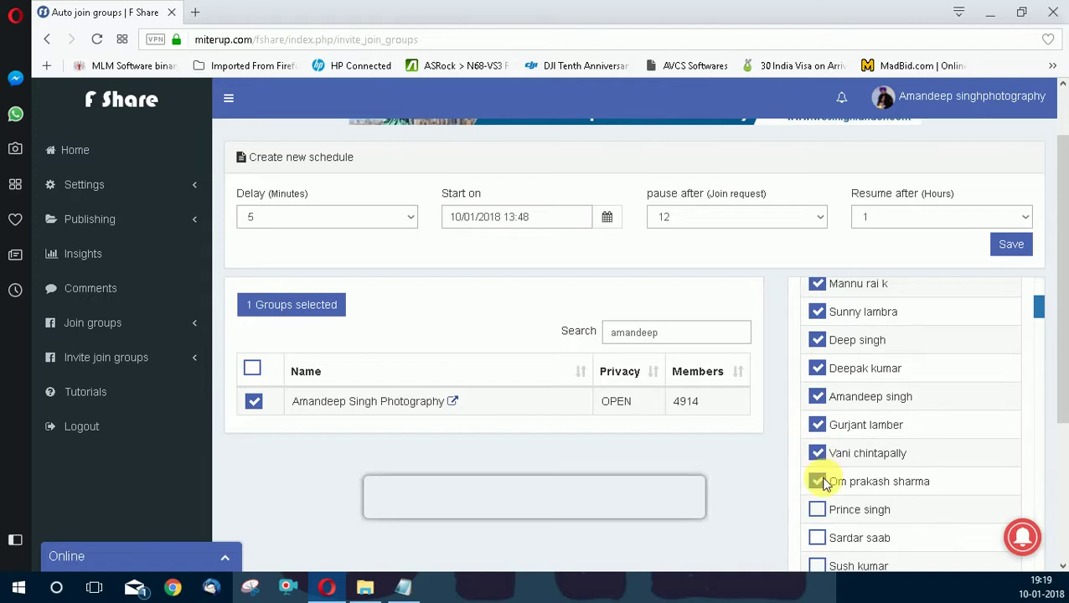
{"action": "scroll", "coordinate": [884, 440], "scroll_direction": "up", "scroll_amount": 6}
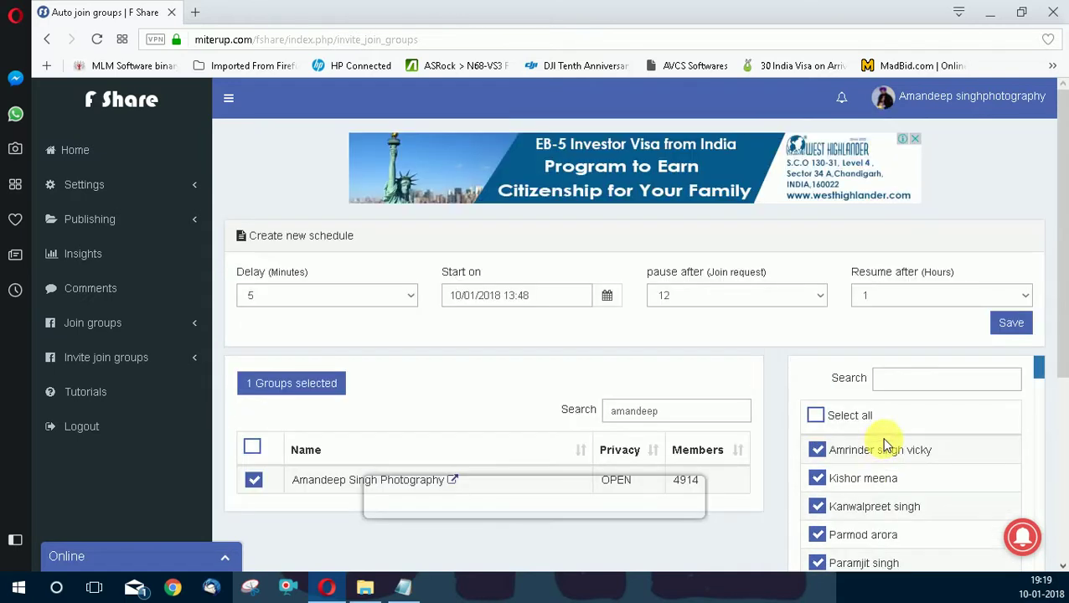
Set Delay to 10 and start time to 10/01/2018 19:22, then save the schedule.
{"action": "left_click", "coordinate": [361, 296]}
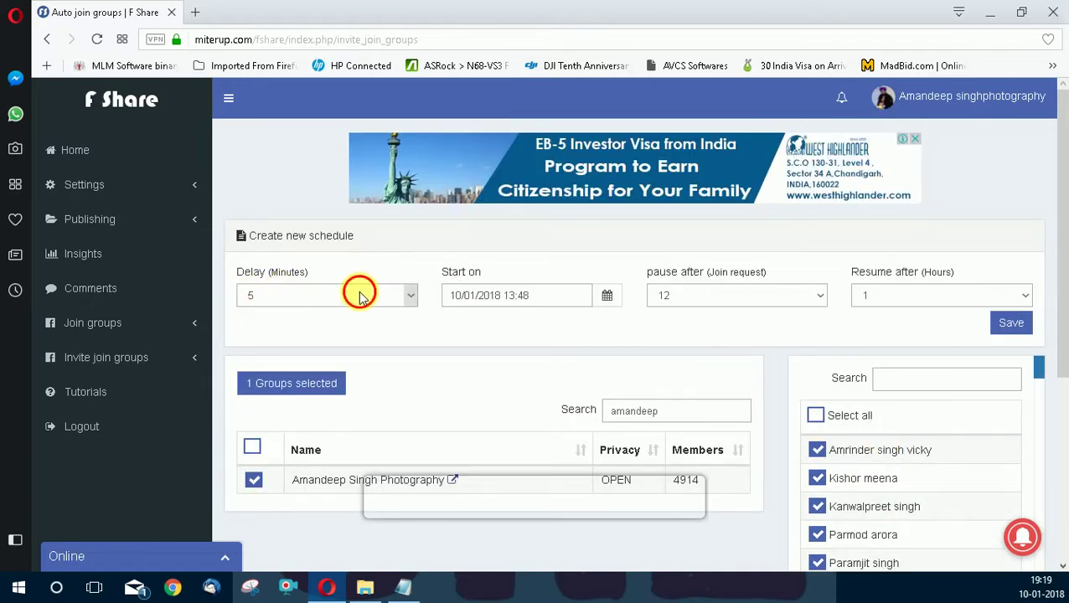
{"action": "left_click", "coordinate": [274, 153]}
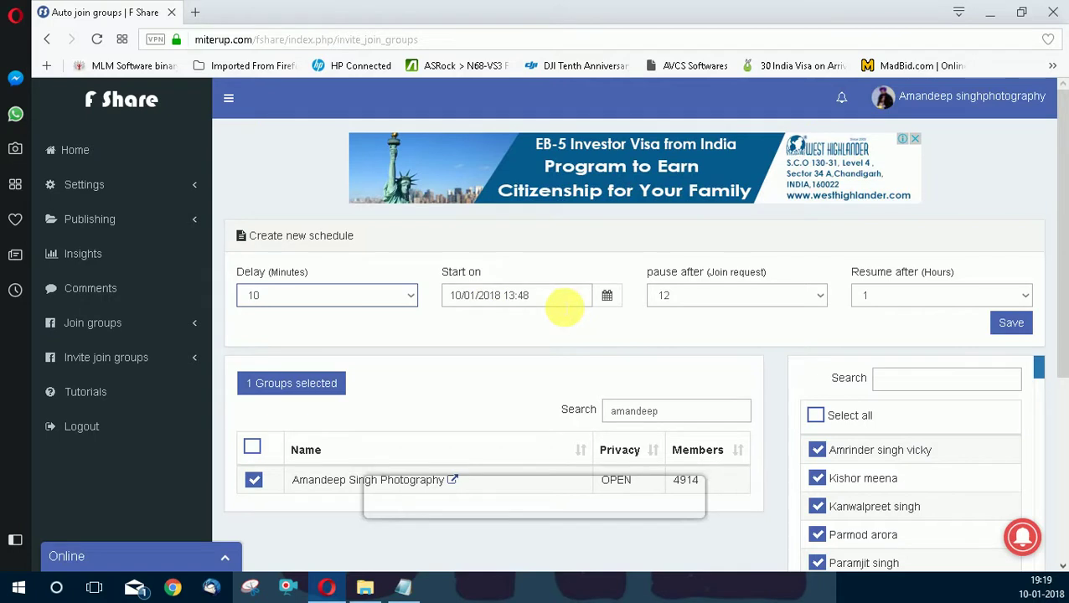
{"action": "left_click", "coordinate": [563, 301]}
{"action": "left_click", "coordinate": [546, 513]}
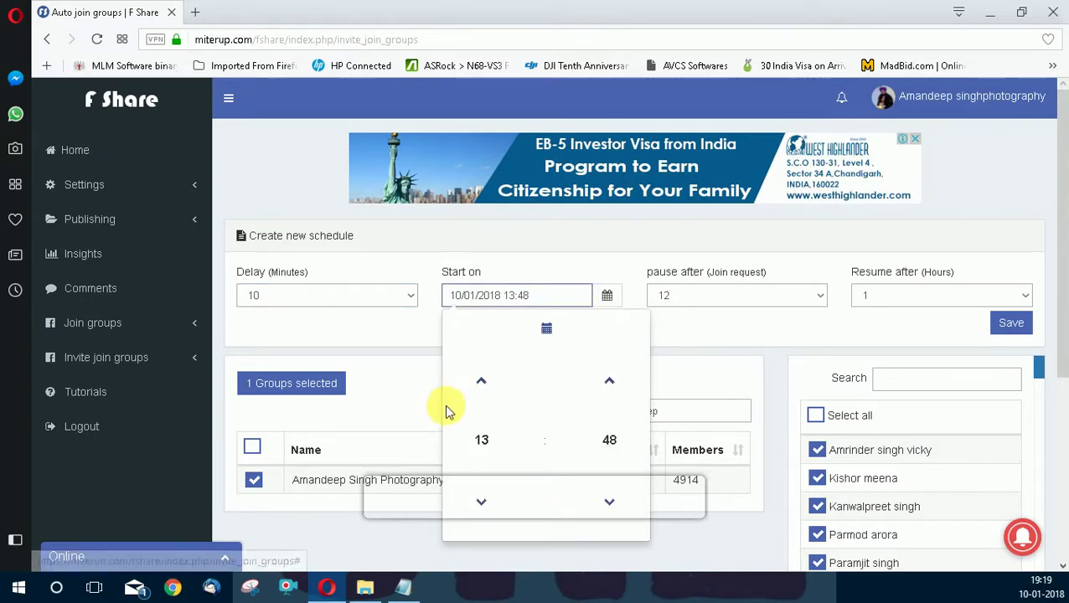
{"action": "left_click", "coordinate": [482, 441]}
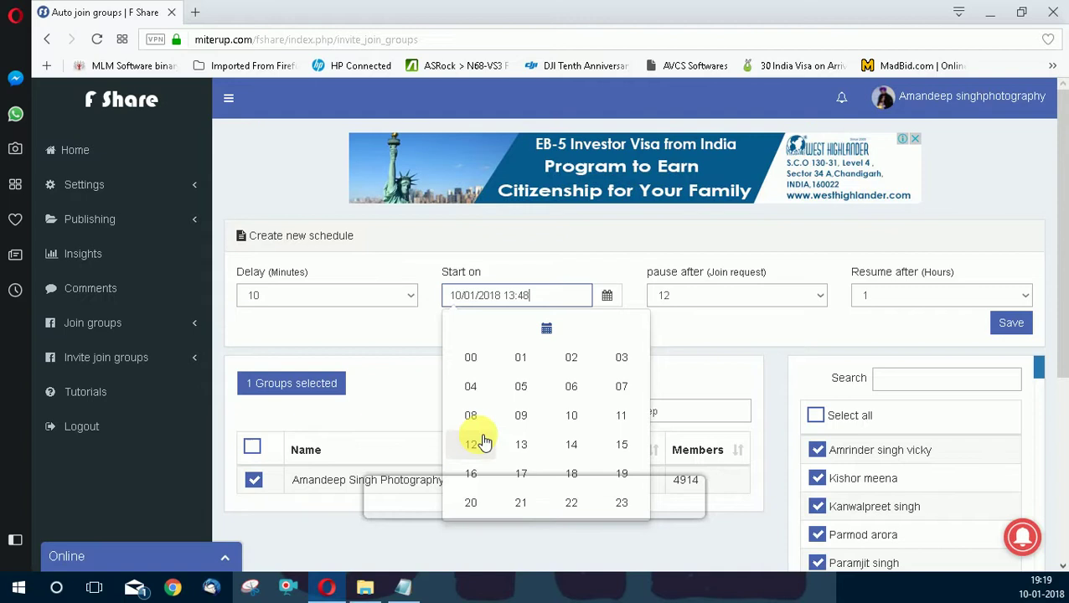
{"action": "left_click", "coordinate": [621, 471]}
{"action": "left_click", "coordinate": [621, 455]}
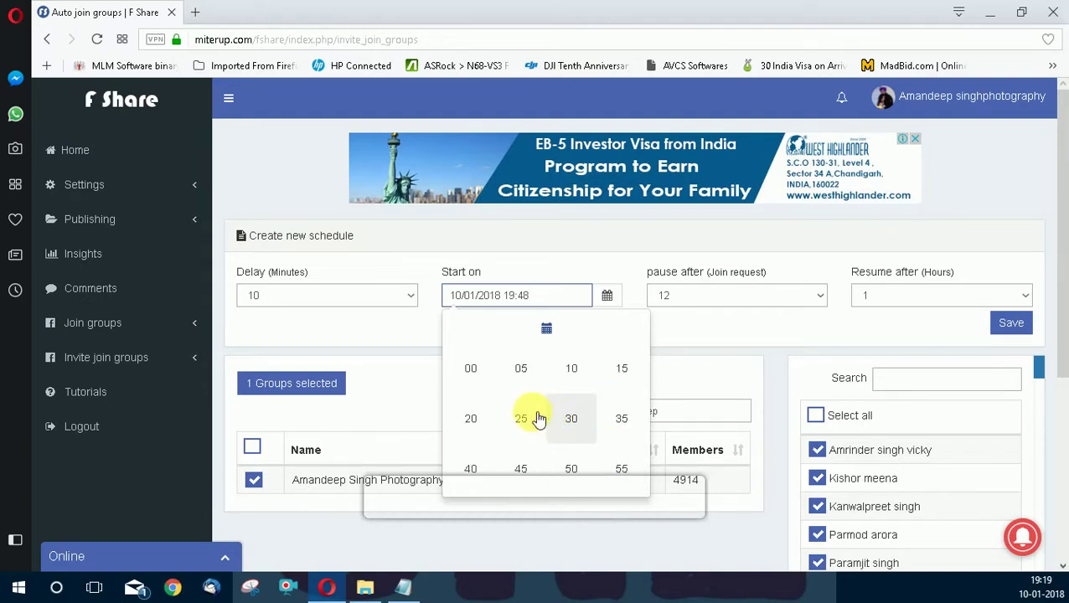
{"action": "left_click", "coordinate": [474, 423]}
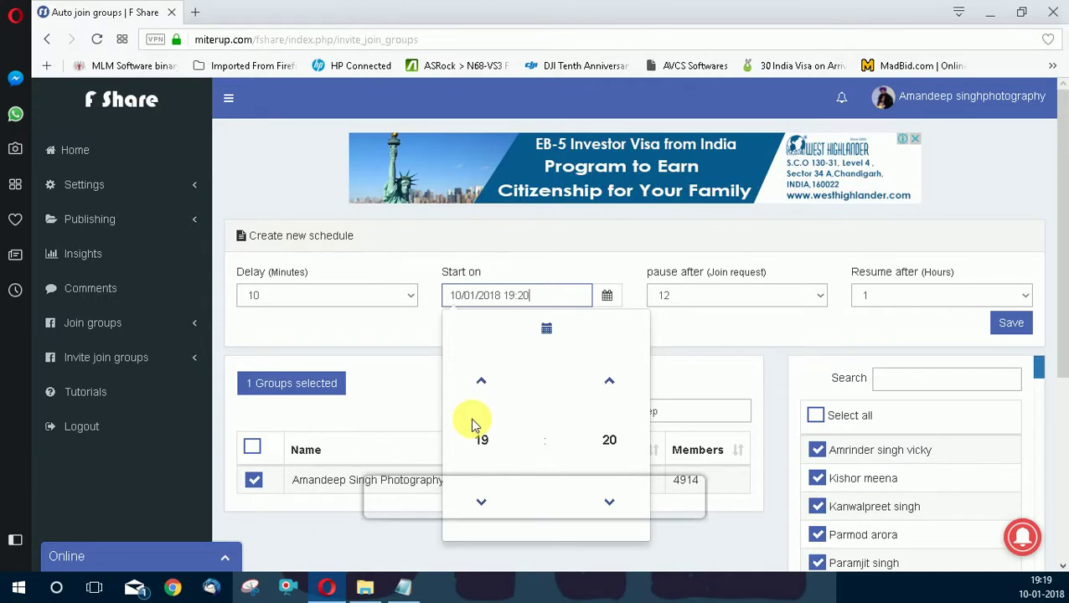
{"action": "left_click", "coordinate": [610, 383]}
{"action": "left_click", "coordinate": [723, 344]}
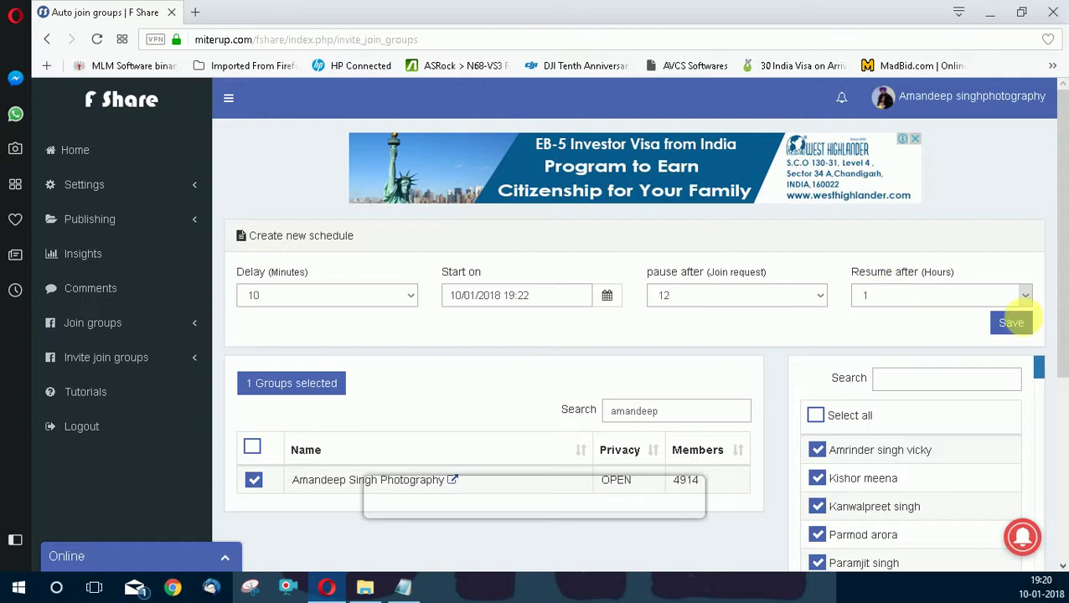
{"action": "left_click", "coordinate": [1019, 324]}
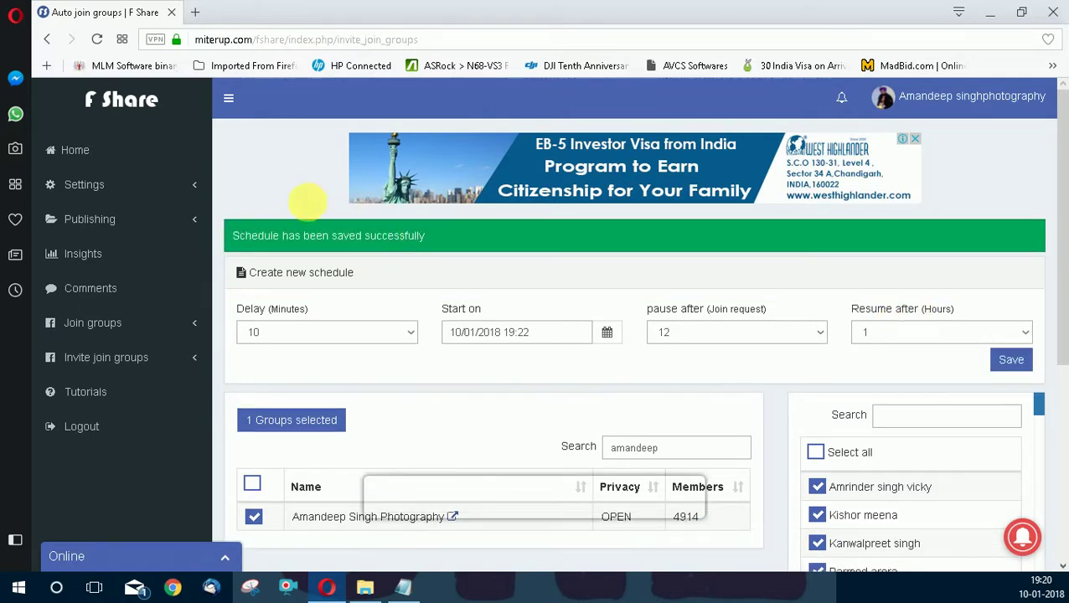
{"action": "left_click", "coordinate": [192, 362]}
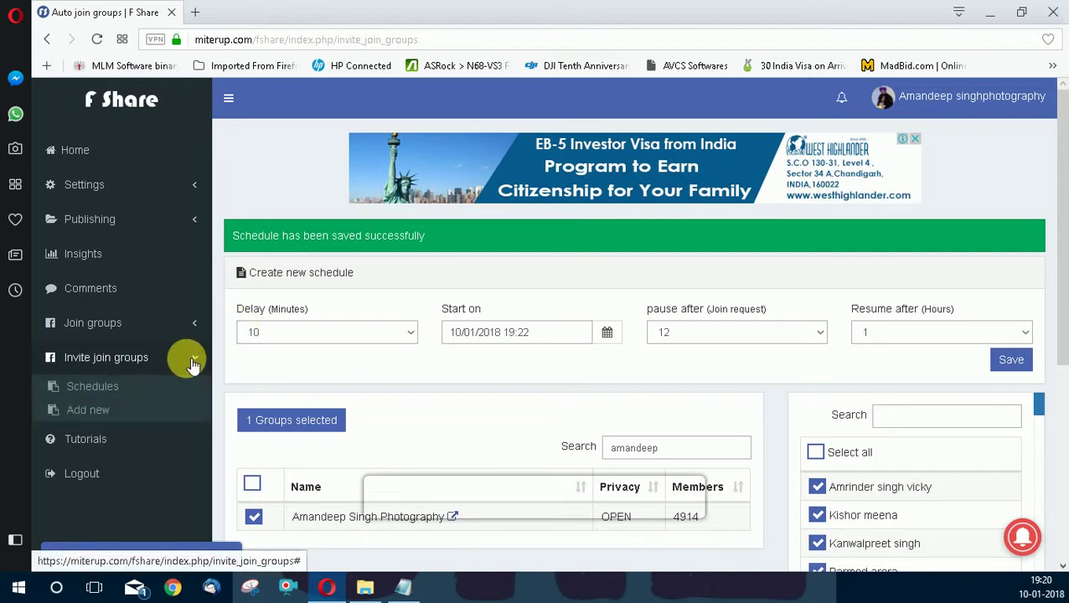
Review the saved schedule card in the Schedules list, then open the Online support chat.
{"action": "left_click", "coordinate": [93, 387]}
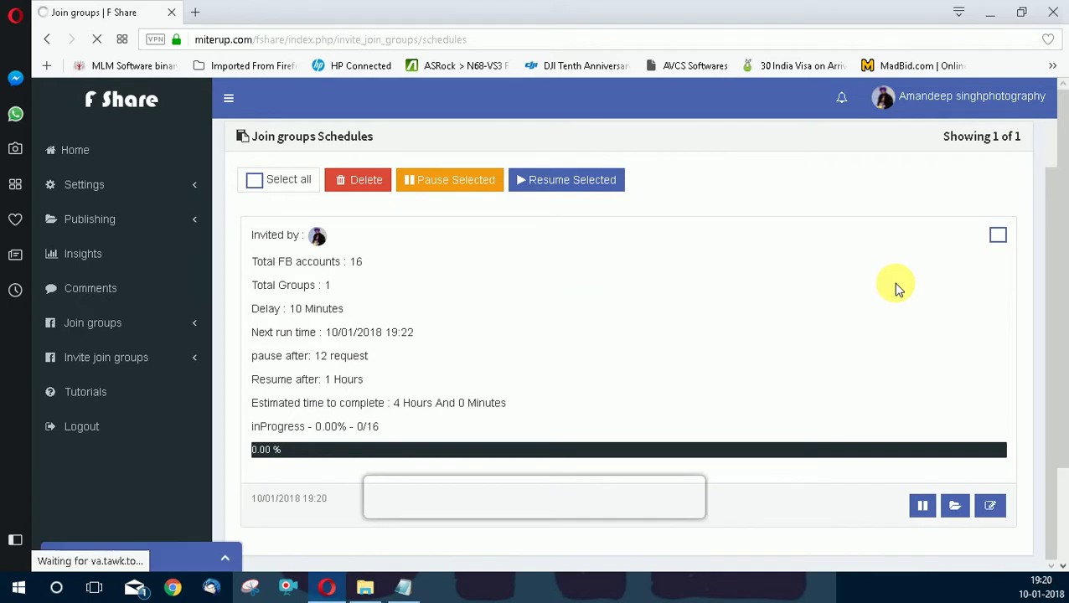
{"action": "scroll", "coordinate": [336, 375], "scroll_direction": "down", "scroll_amount": 1}
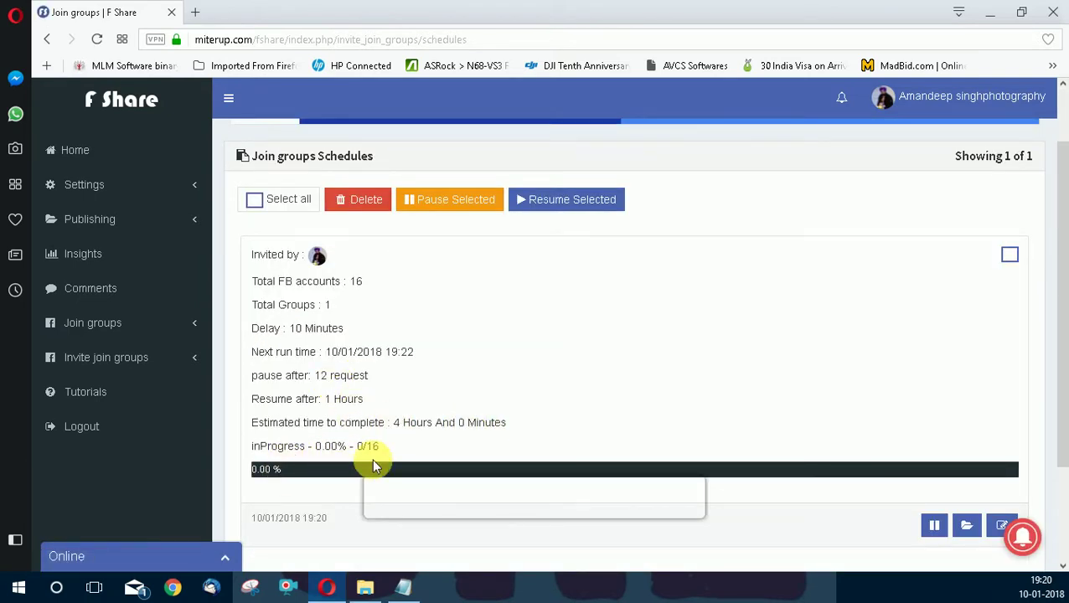
{"action": "scroll", "coordinate": [373, 467], "scroll_direction": "down", "scroll_amount": 2}
{"action": "scroll", "coordinate": [597, 353], "scroll_direction": "up", "scroll_amount": 2}
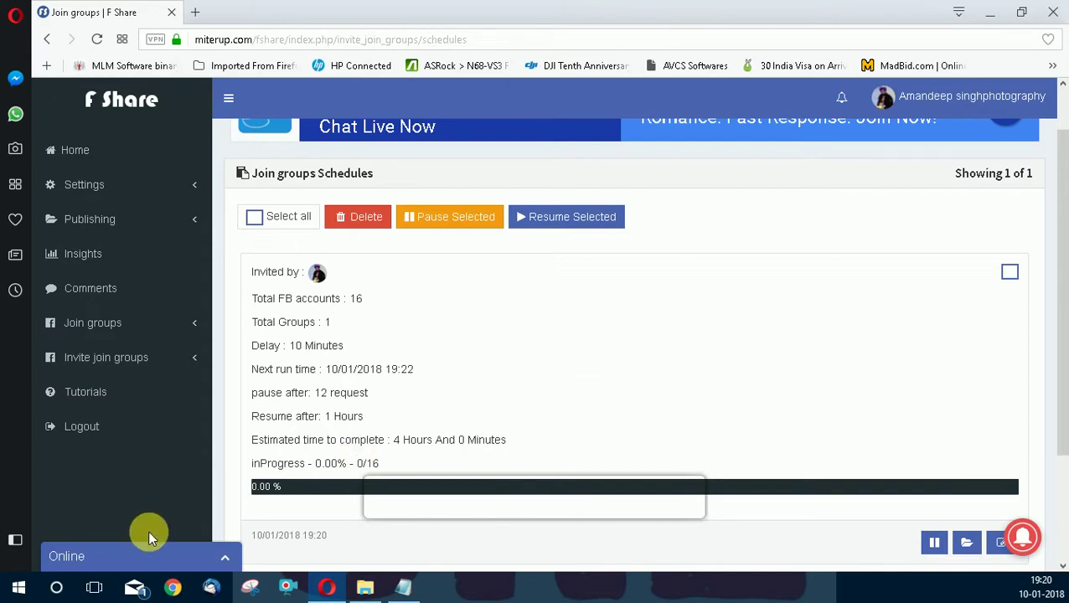
{"action": "left_click", "coordinate": [151, 555]}
{"action": "left_click", "coordinate": [119, 503]}
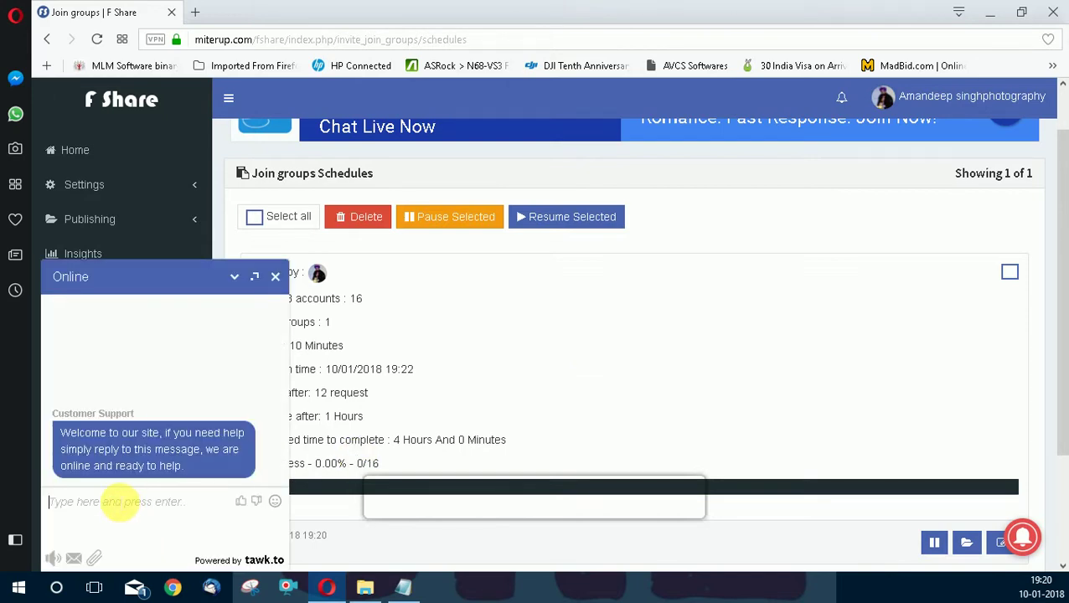